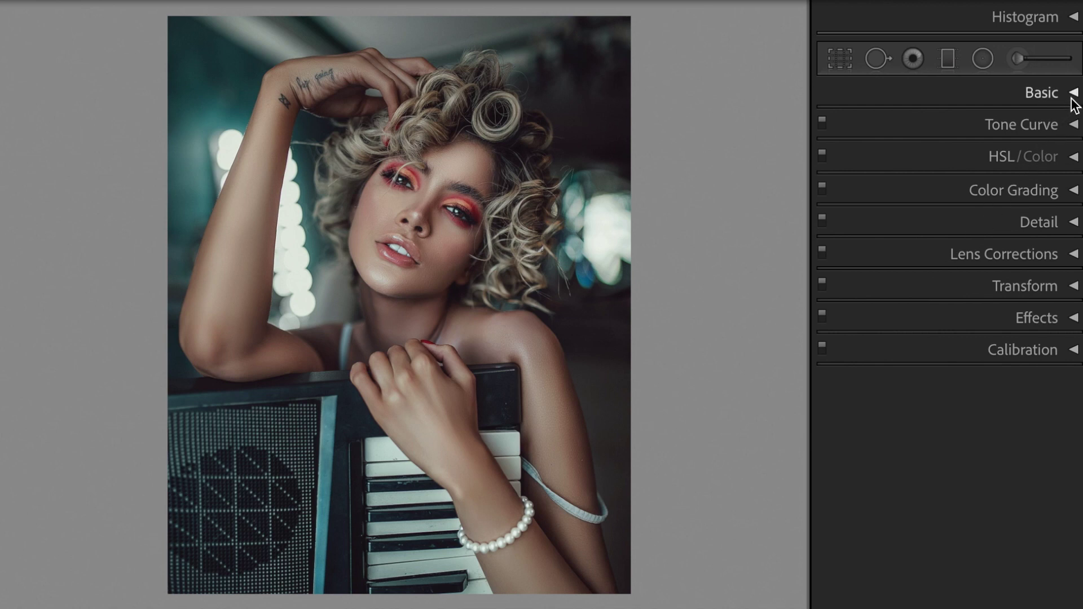
# Set Basic tone to Contrast -5, Highlights +18, Shadows -5, Whites -2 and Blacks +10.
pyautogui.click(1074, 94)
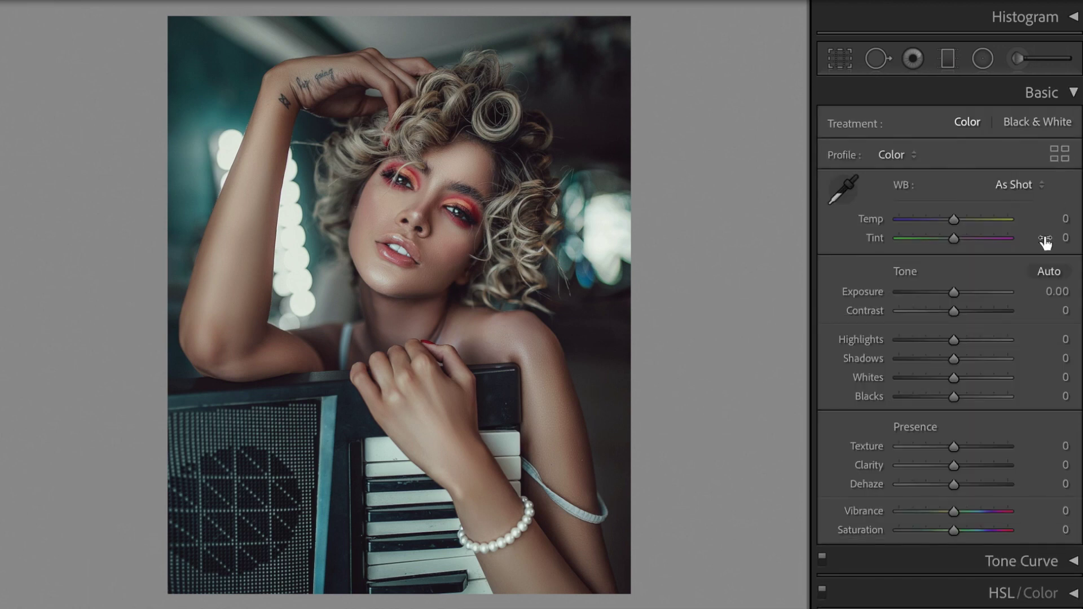
pyautogui.click(1052, 312)
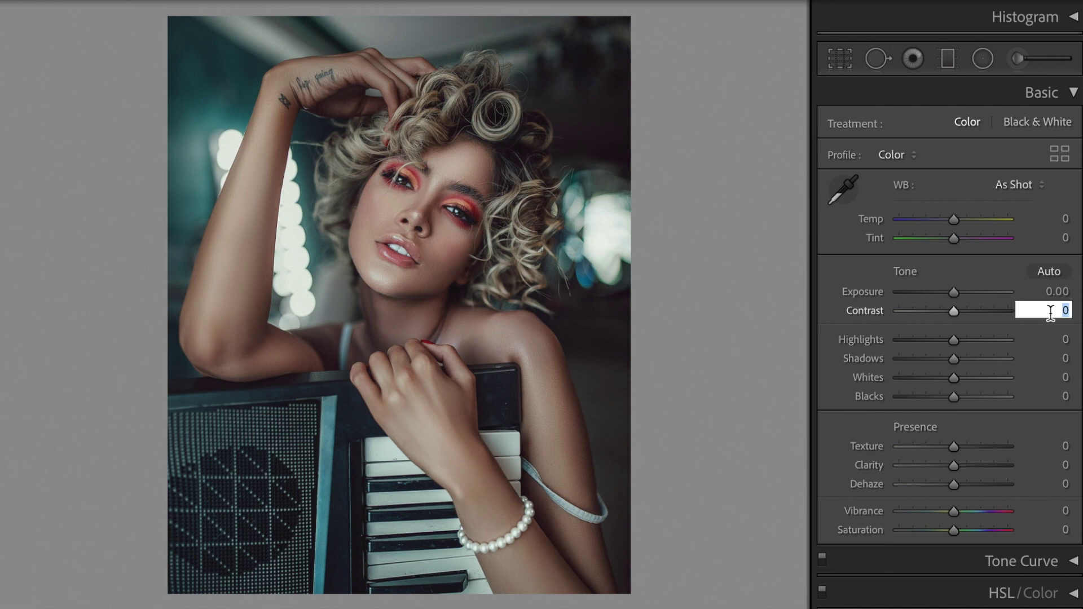
pyautogui.write('-5')
pyautogui.press('Tab')
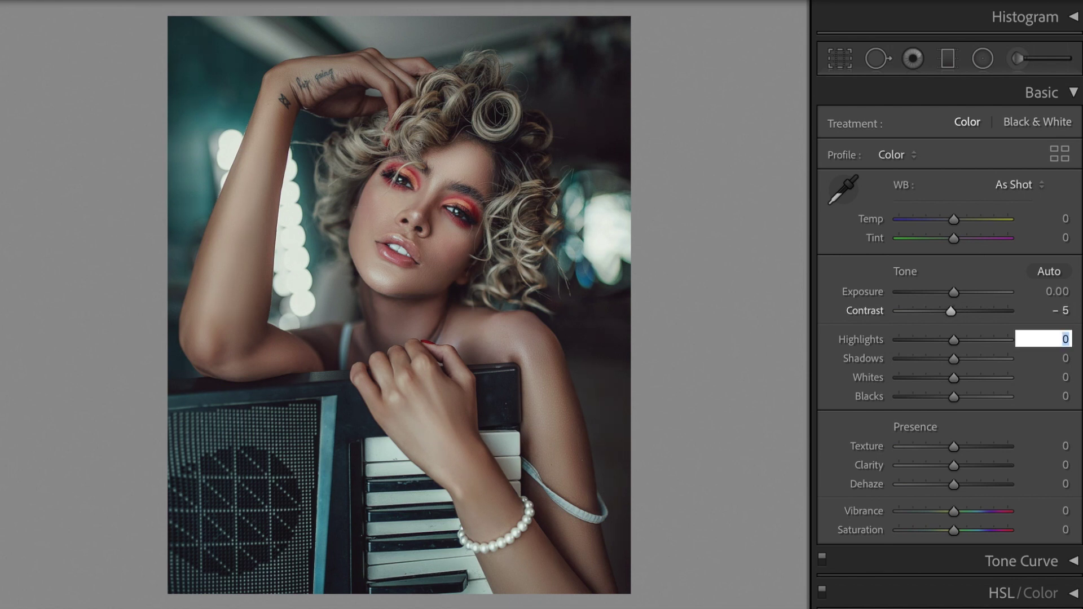
pyautogui.write('18')
pyautogui.press('Tab')
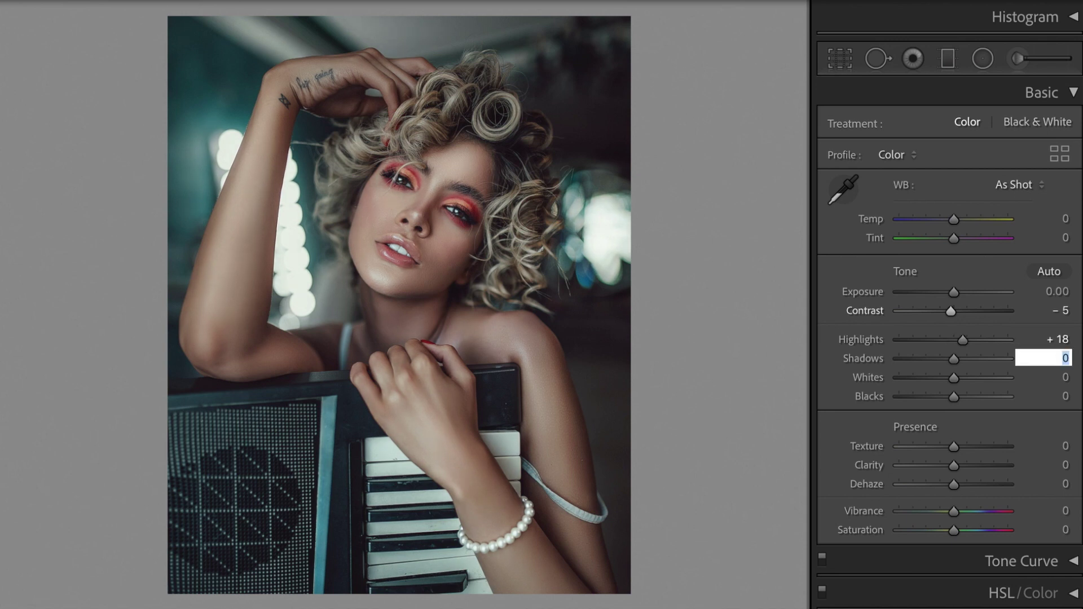
pyautogui.write('-5')
pyautogui.press('Tab')
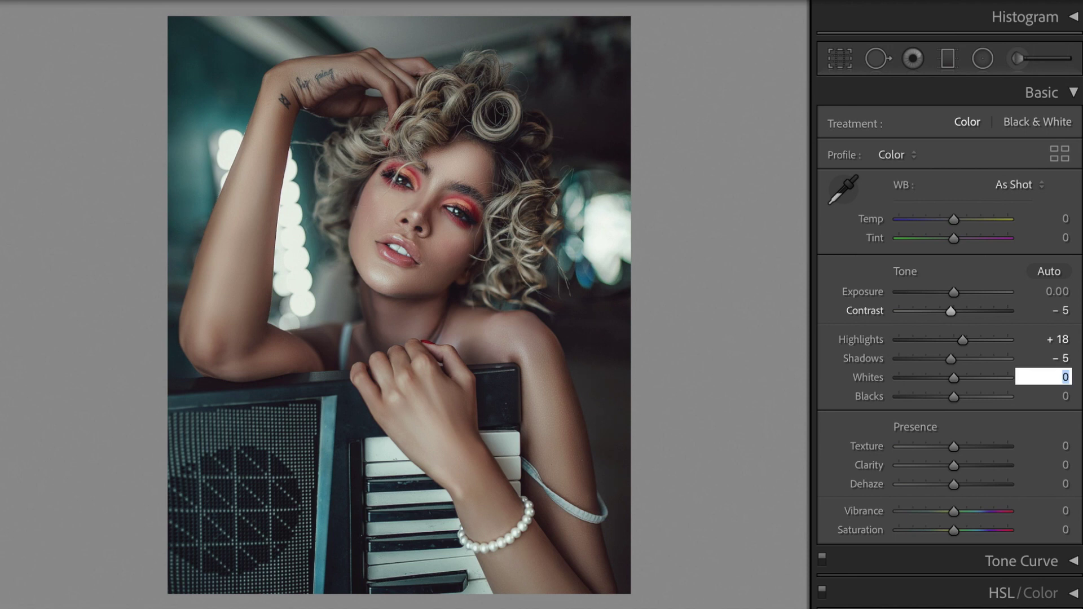
pyautogui.write('-2')
pyautogui.press('Tab')
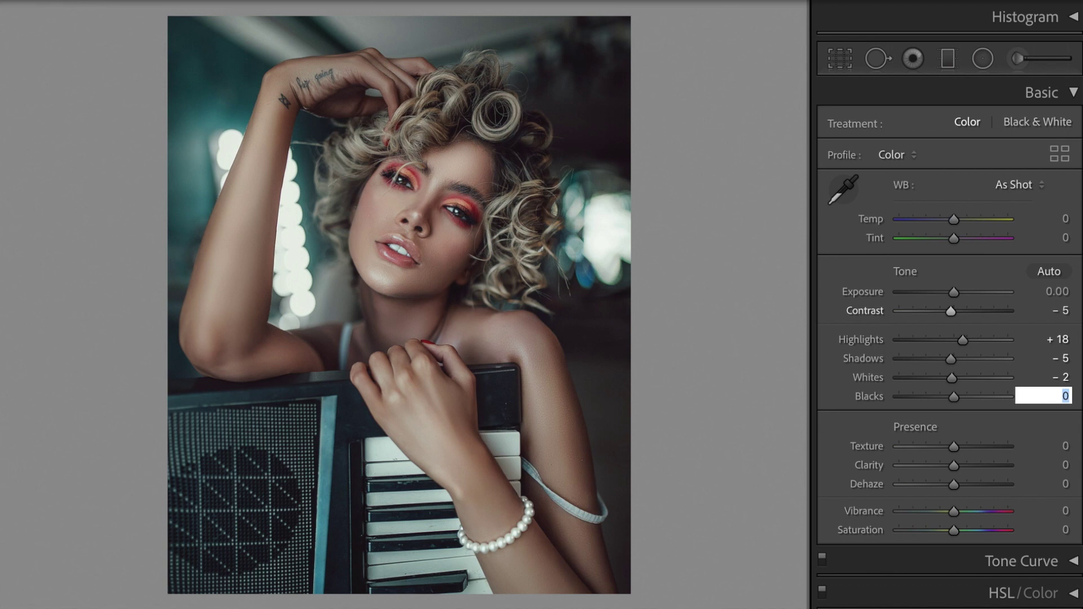
pyautogui.write('10')
pyautogui.press('Tab')
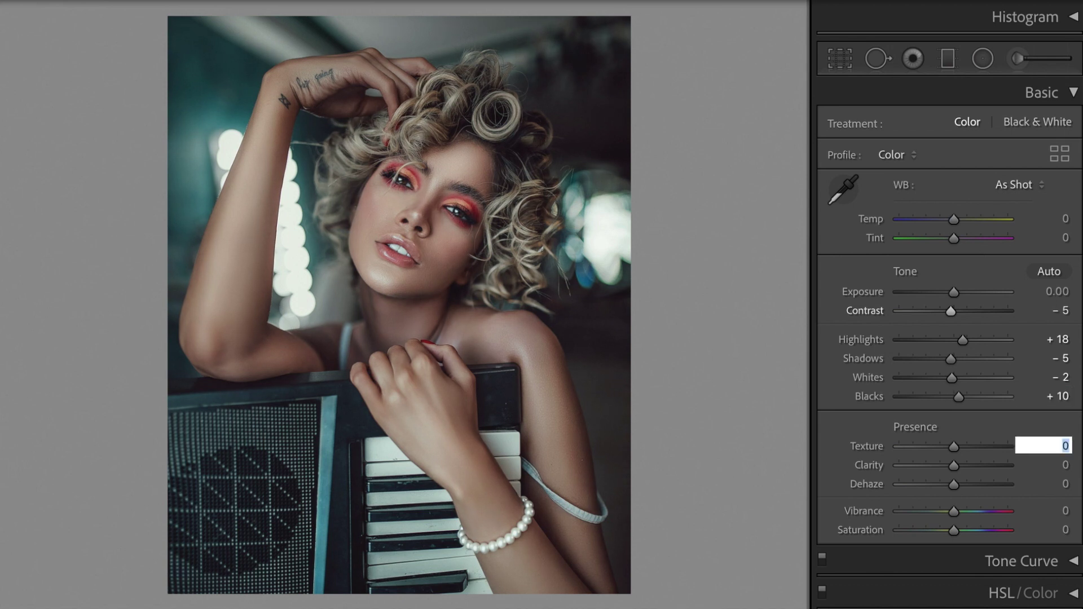
# Set Texture +12, Clarity +10, Vibrance +20 and Saturation +10, then collapse the Basic panel.
pyautogui.write('12')
pyautogui.press('Tab')
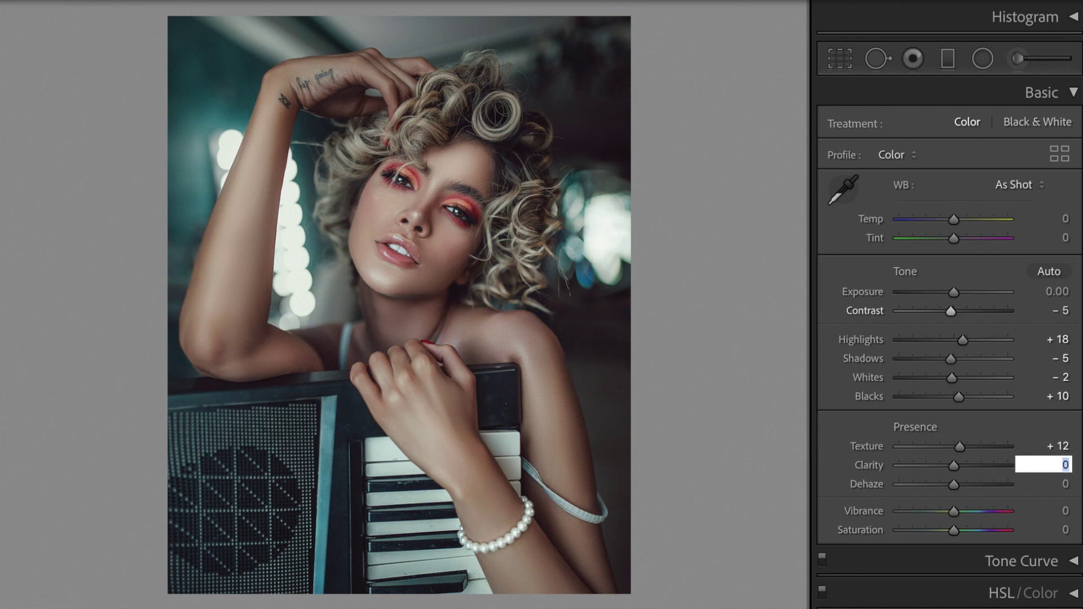
pyautogui.write('10')
pyautogui.press('Tab')
pyautogui.press('Tab')
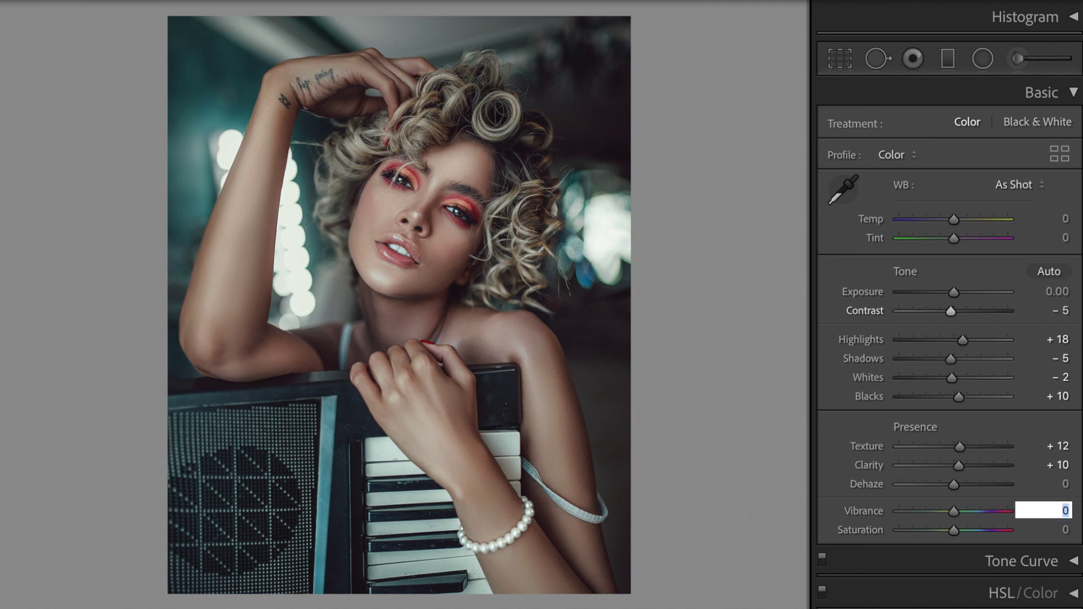
pyautogui.write('20')
pyautogui.press('Tab')
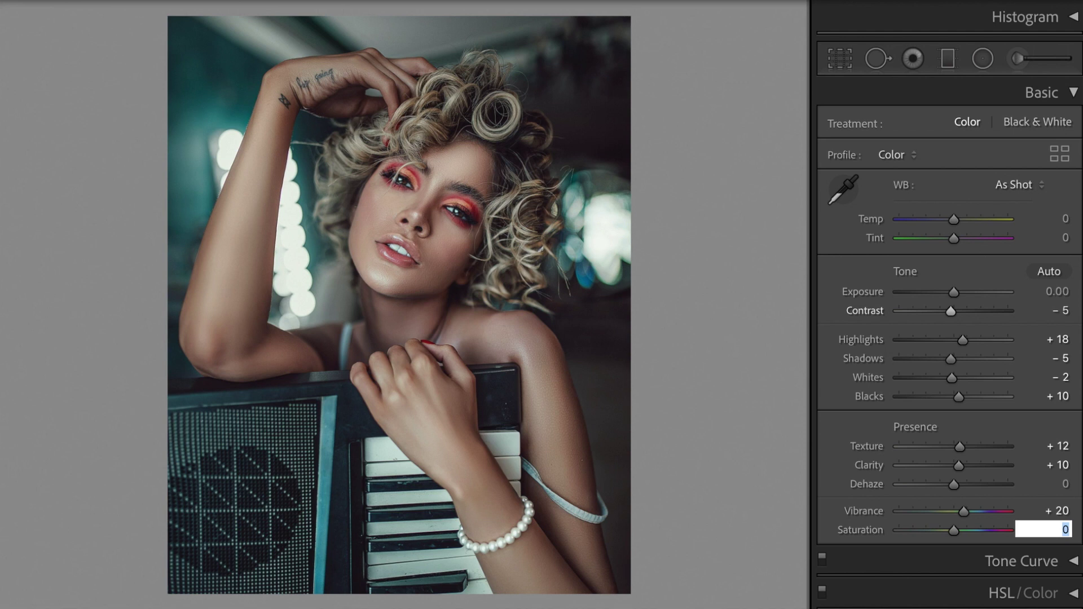
pyautogui.write('10')
pyautogui.press('Return')
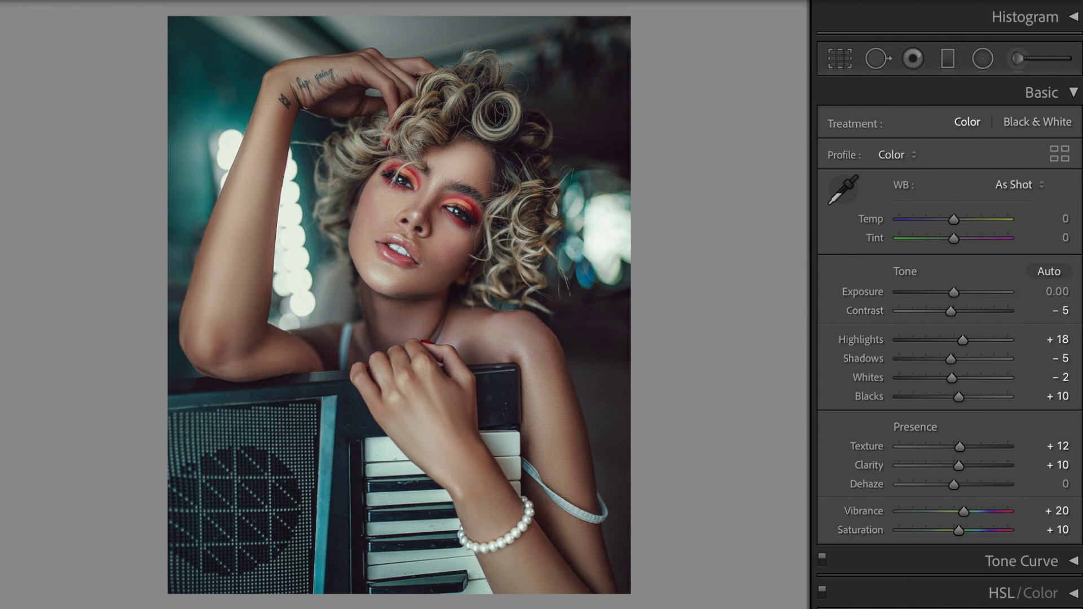
pyautogui.click(1074, 92)
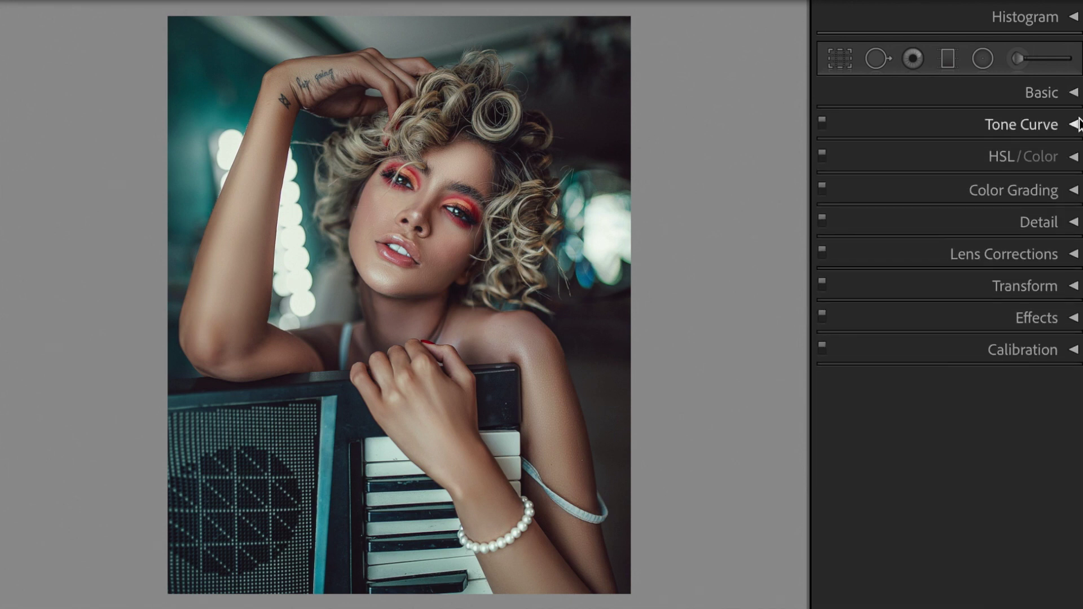
# Lift the tone curve's black point to Input 20, Output 34.
pyautogui.click(1075, 126)
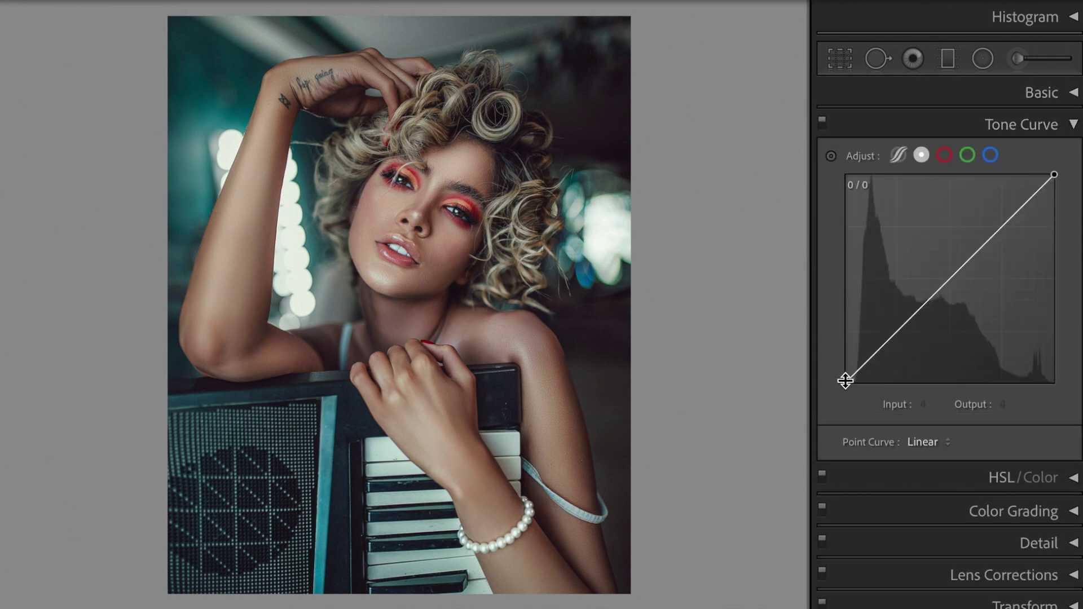
pyautogui.click(929, 406)
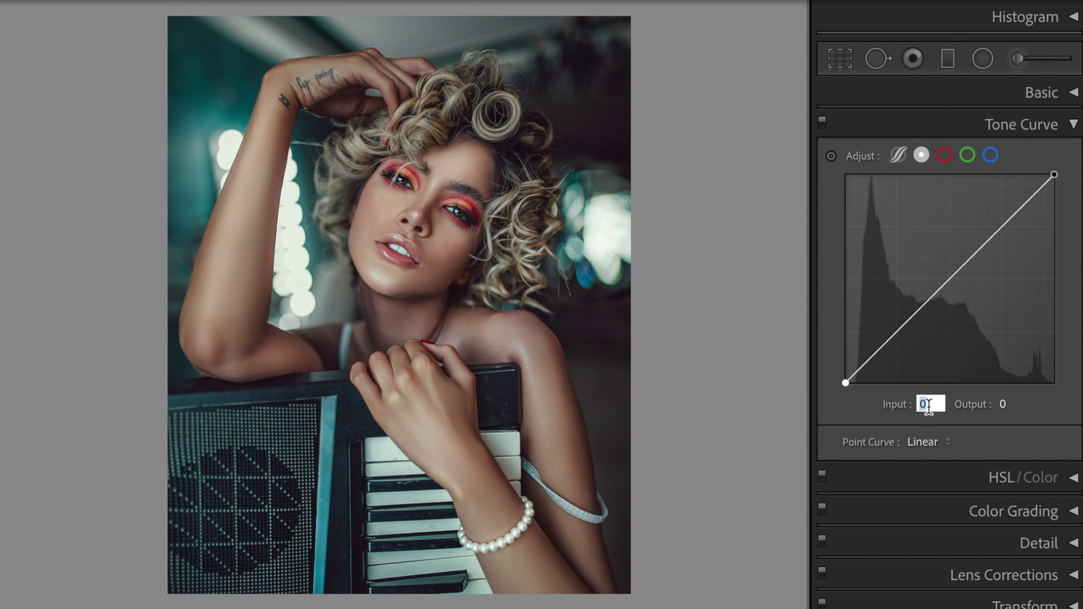
pyautogui.write('20')
pyautogui.press('Tab')
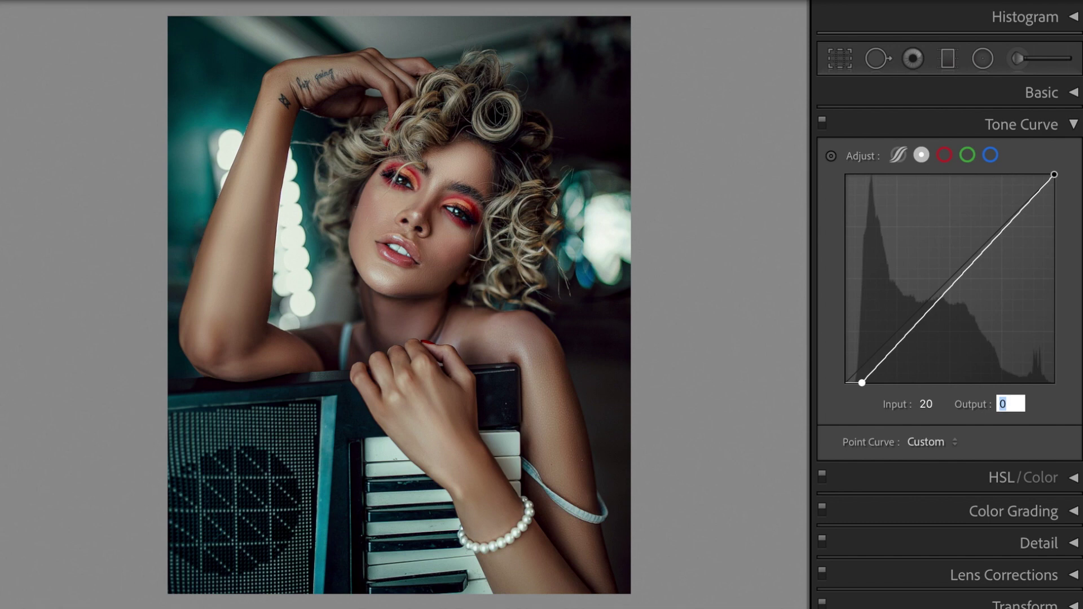
pyautogui.write('34')
pyautogui.press('Return')
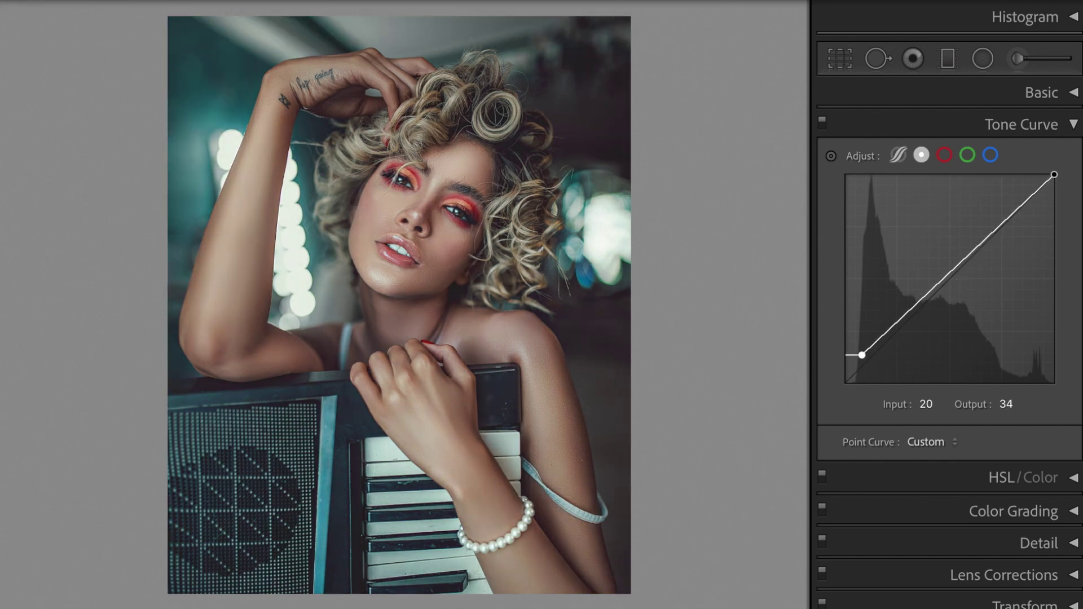
# Add a tone curve point at Input 51, Output 44, then collapse Tone Curve.
pyautogui.click(880, 336)
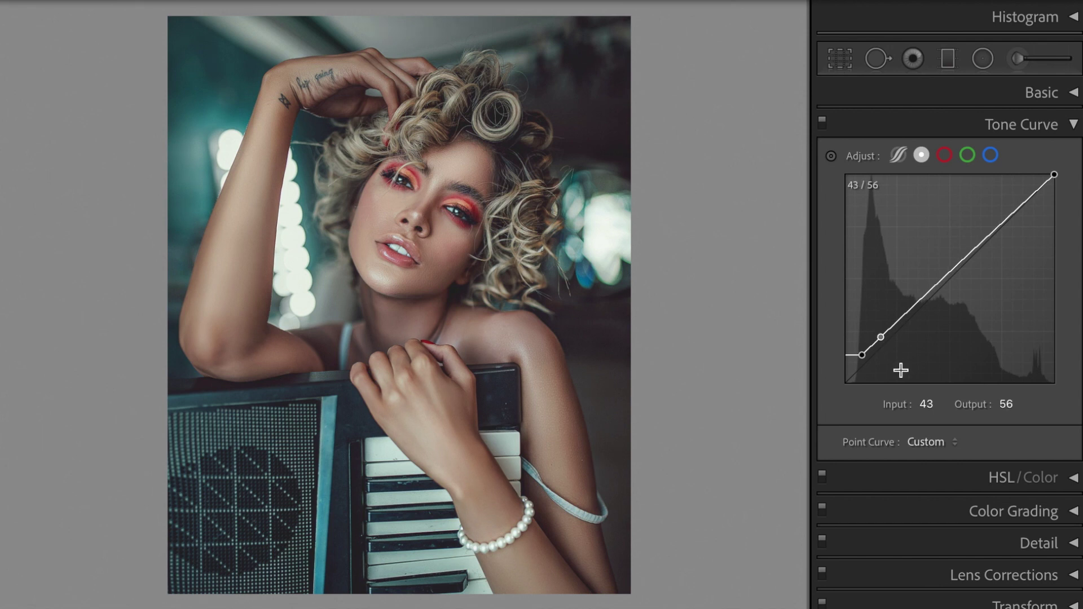
pyautogui.click(928, 405)
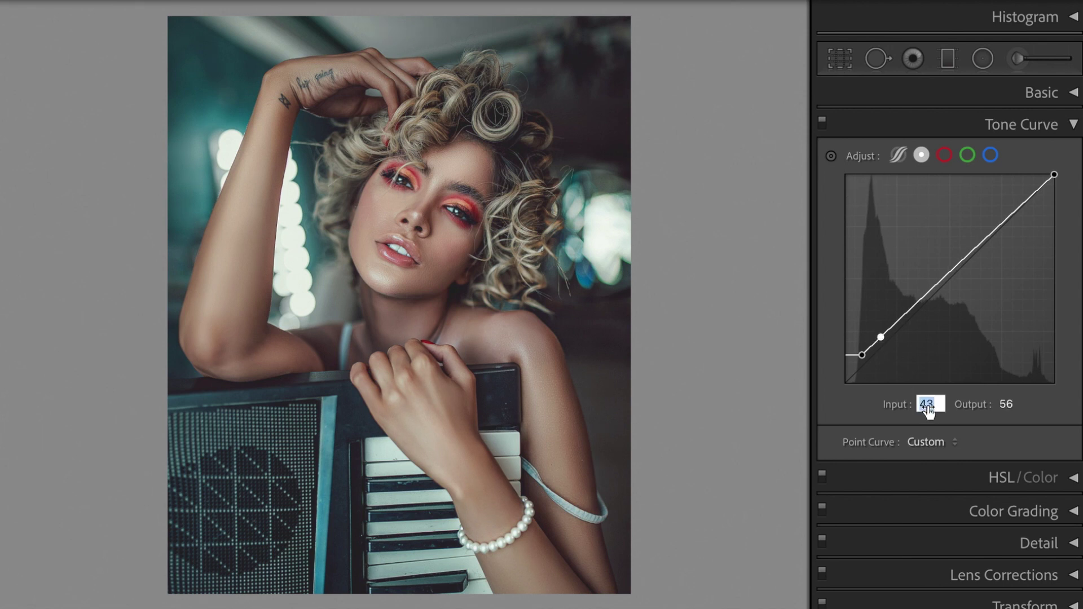
pyautogui.write('51')
pyautogui.press('Tab')
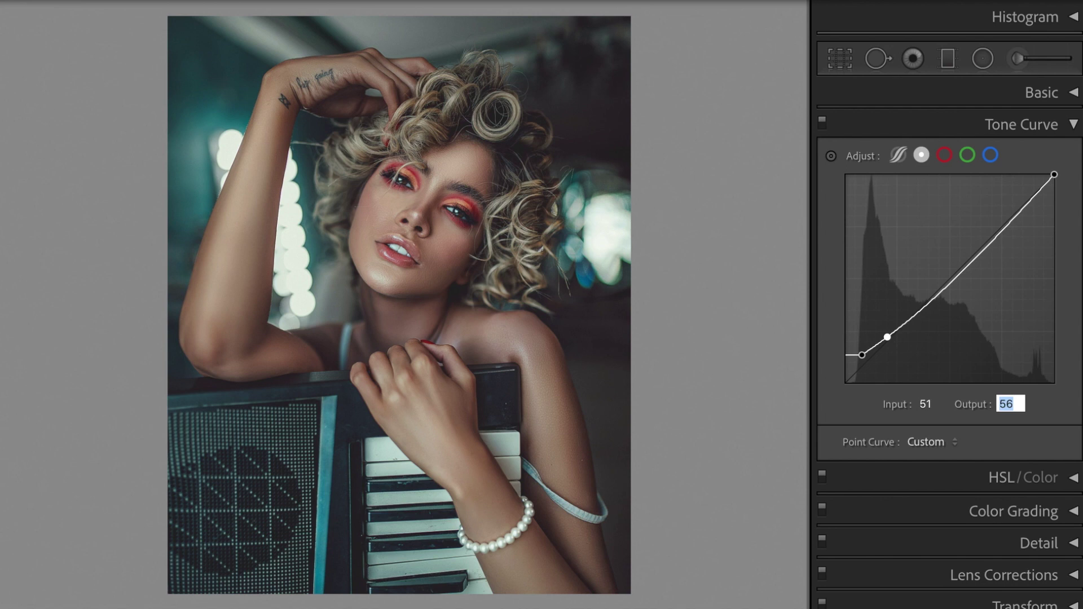
pyautogui.write('44')
pyautogui.press('Return')
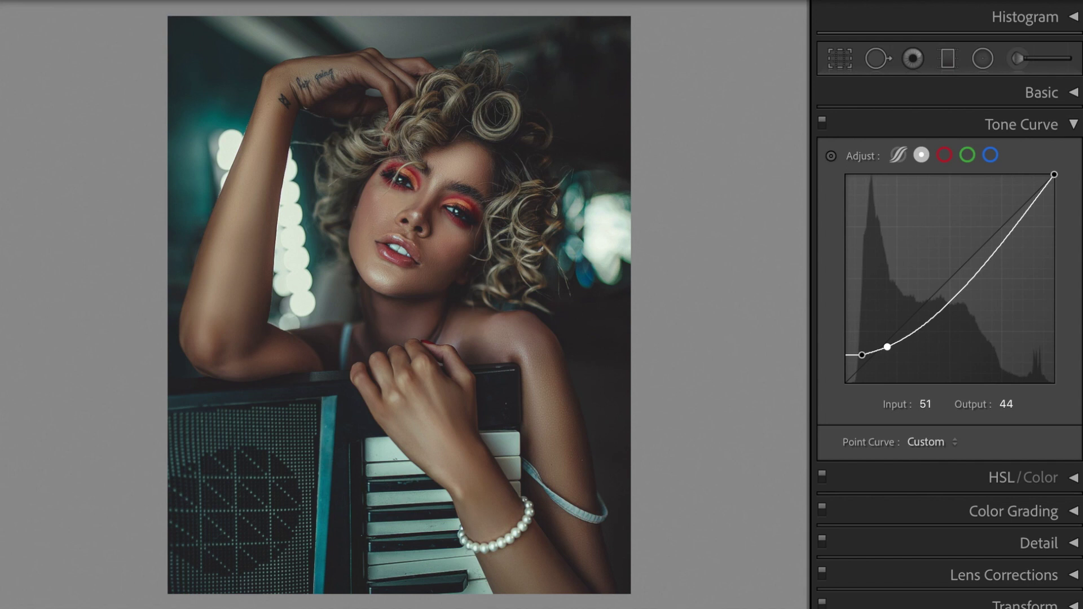
pyautogui.click(1074, 125)
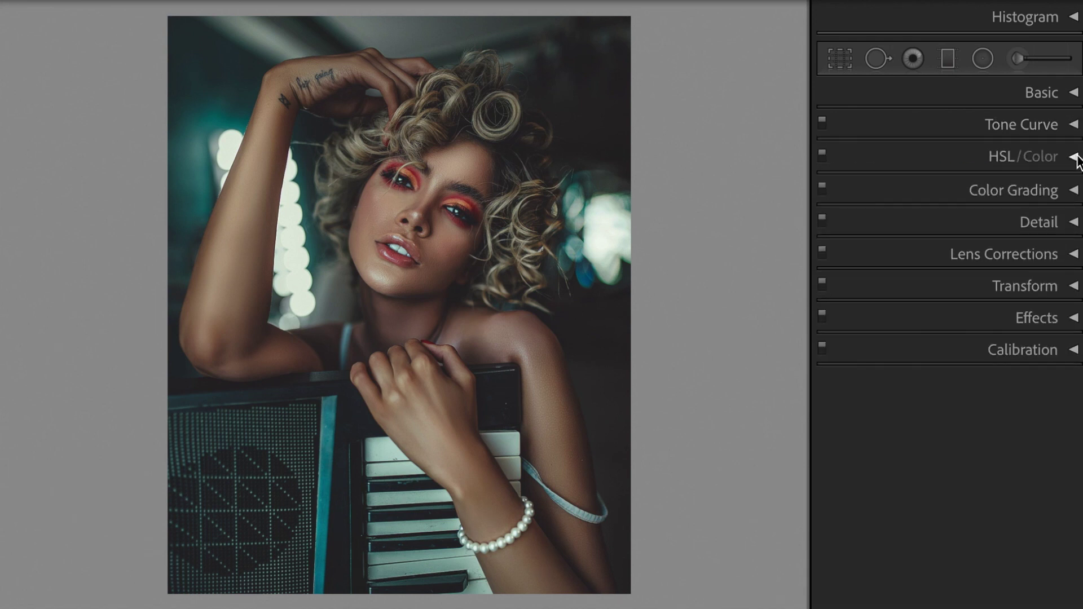
# In the HSL Hue tab, set Red +18, Orange +11 and Aqua +17.
pyautogui.click(1075, 157)
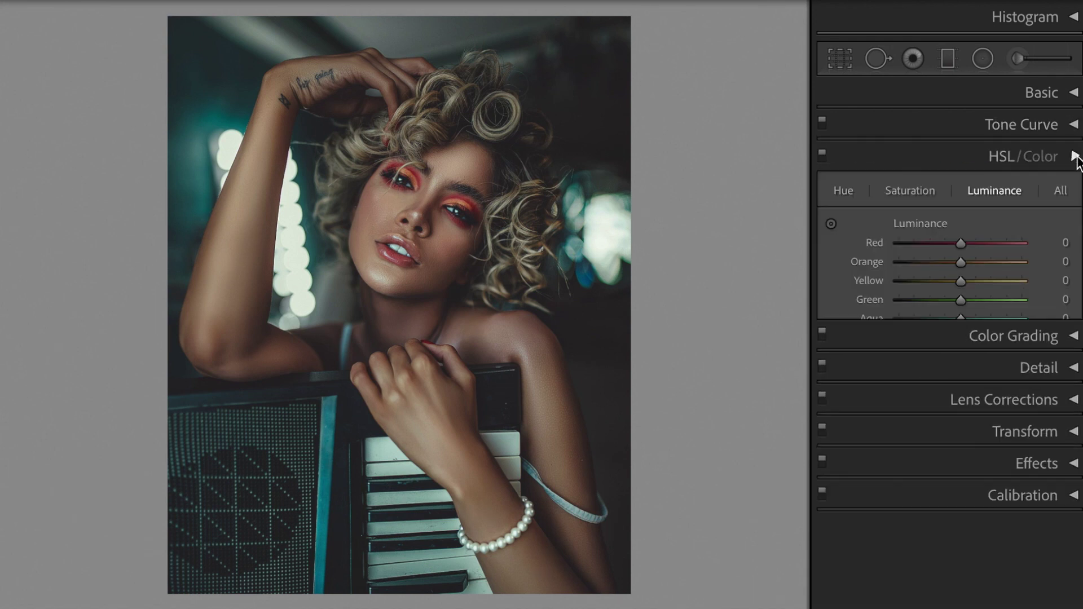
pyautogui.click(841, 192)
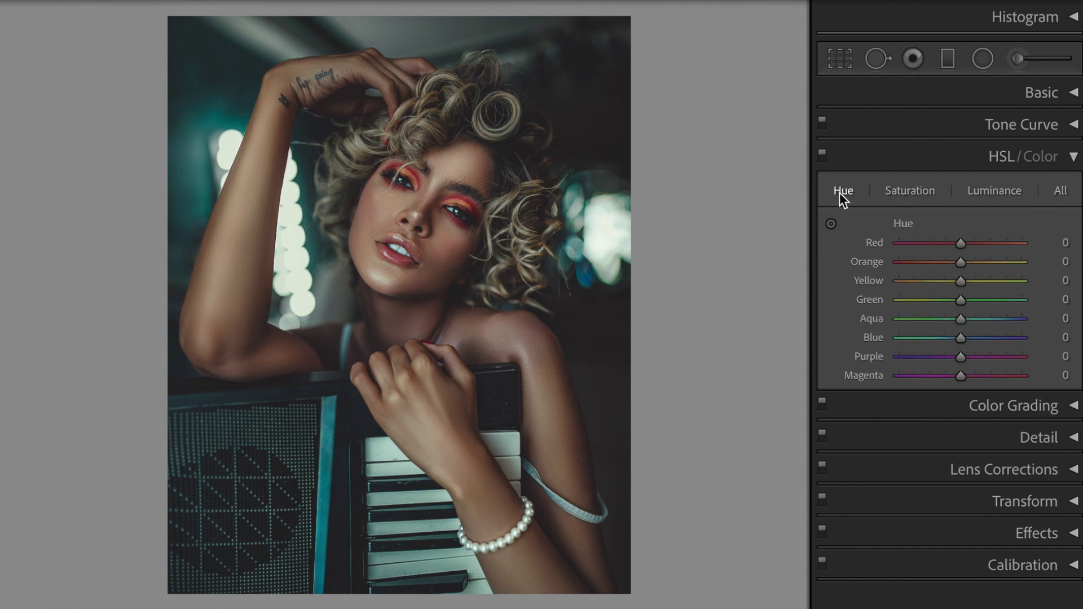
pyautogui.click(1045, 244)
pyautogui.write('18')
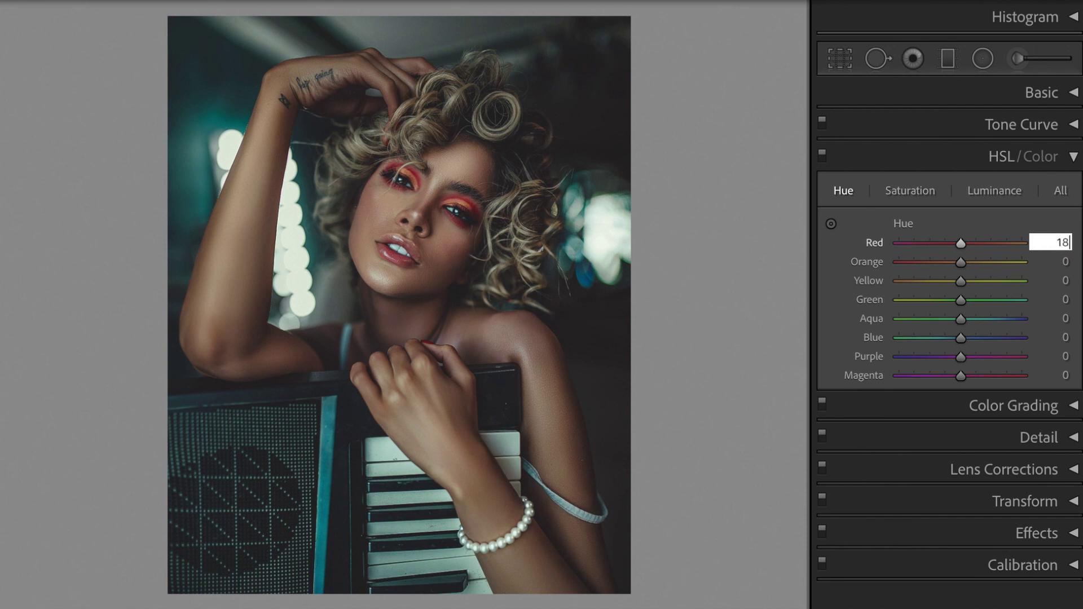
pyautogui.press('Tab')
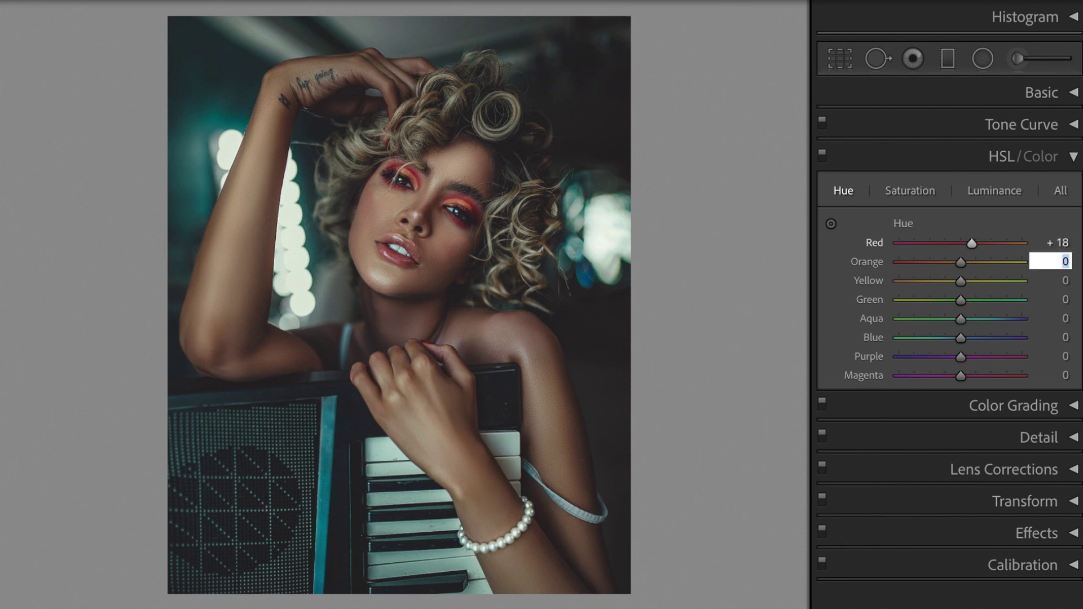
pyautogui.write('1')
pyautogui.press('Tab')
pyautogui.press('Tab')
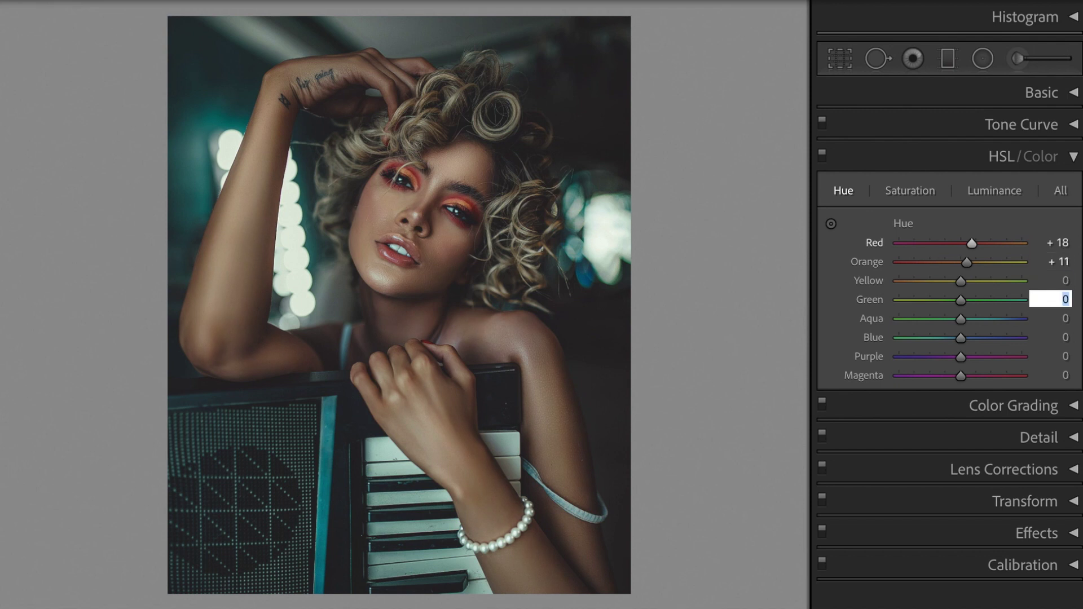
pyautogui.press('Tab')
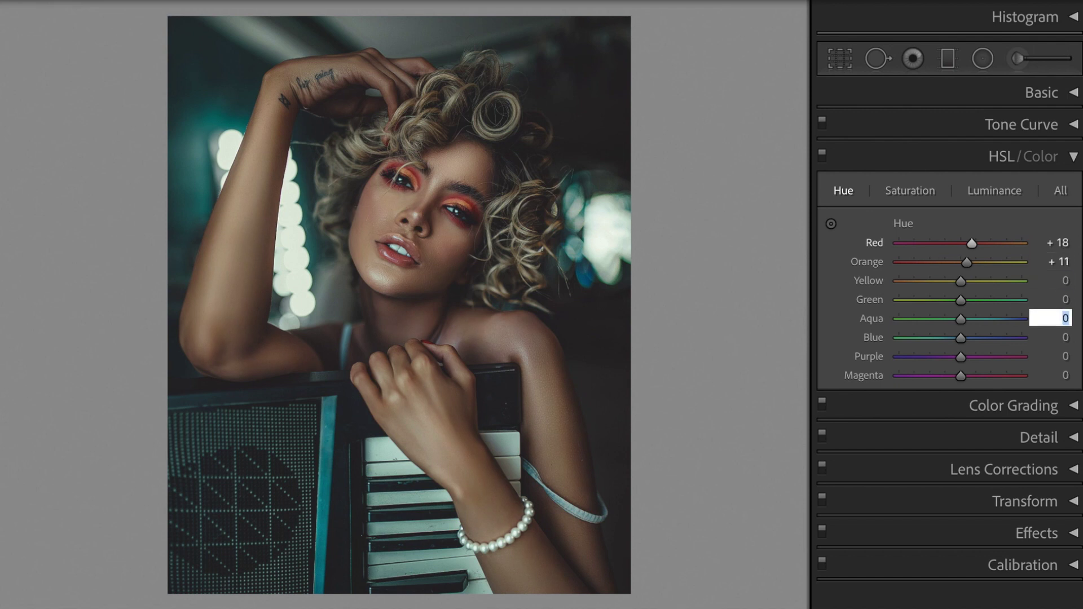
pyautogui.write('17')
pyautogui.press('Return')
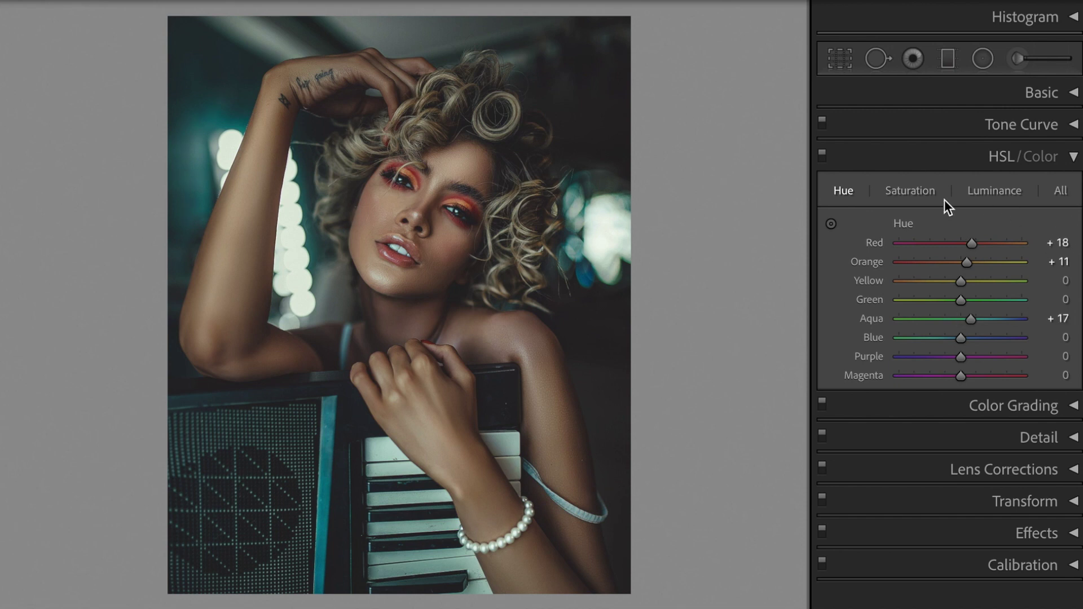
# In the HSL Saturation tab, set Red +25 and Orange +14.
pyautogui.click(923, 193)
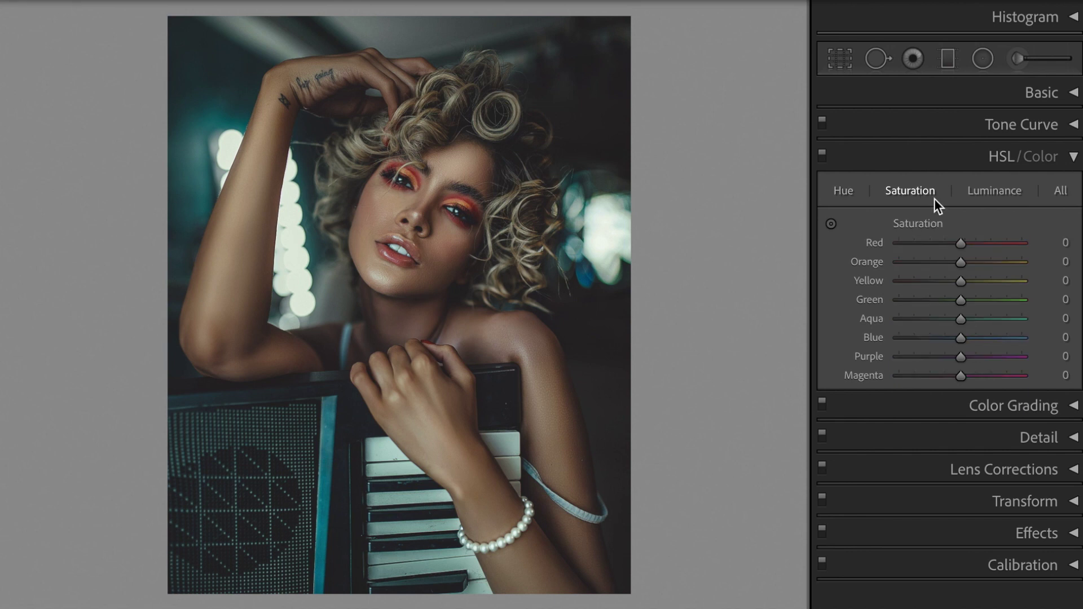
pyautogui.click(1039, 245)
pyautogui.write('25')
pyautogui.press('Tab')
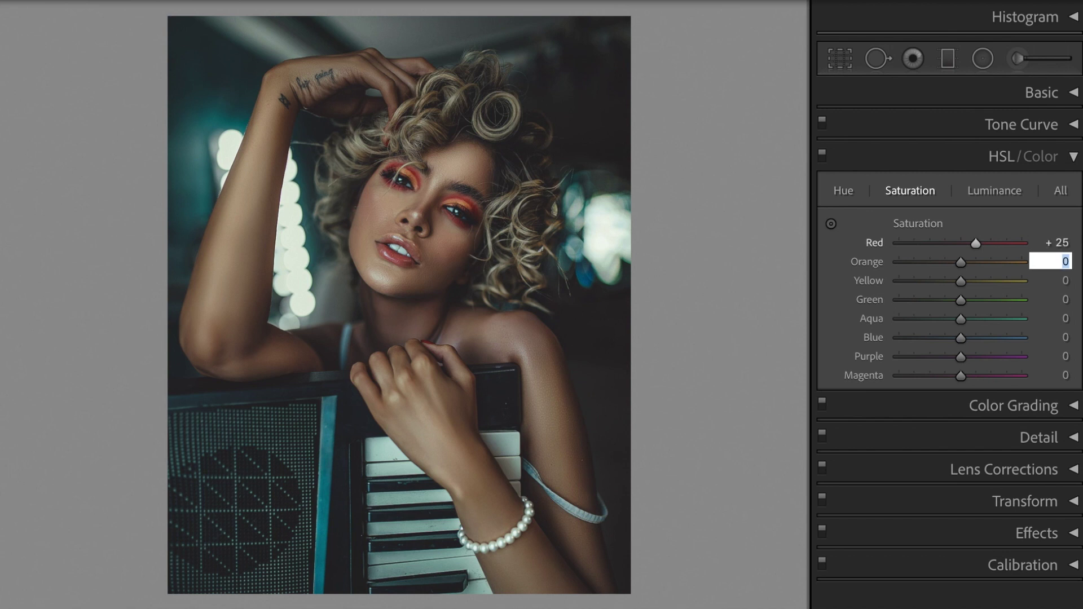
pyautogui.write('14')
pyautogui.press('Tab')
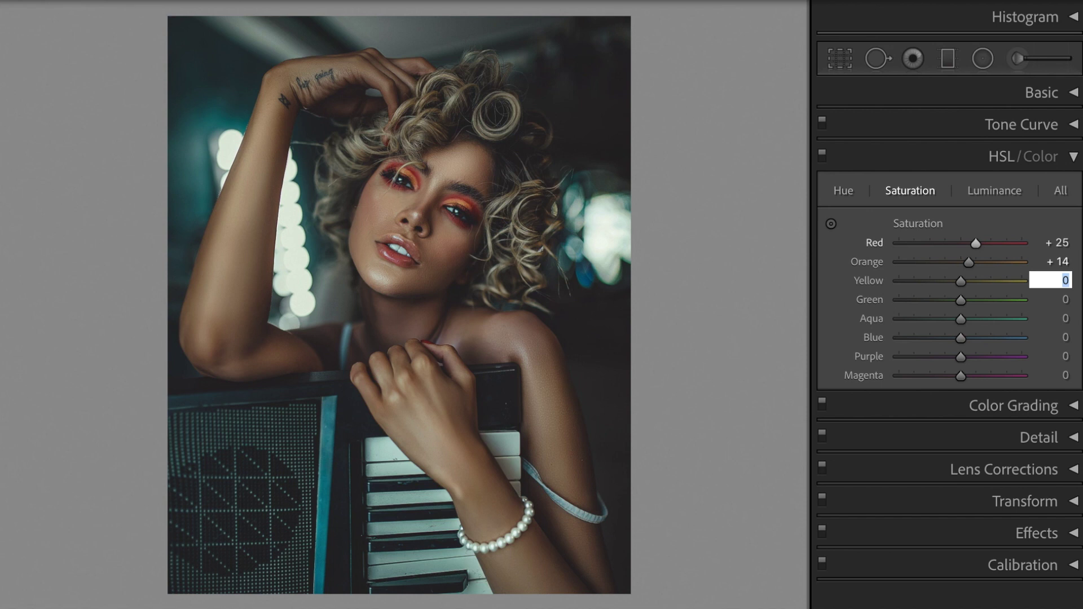
# Set Yellow saturation +6, Aqua -3 and Blue -62, then switch to Luminance.
pyautogui.write('6')
pyautogui.press('Tab')
pyautogui.press('Tab')
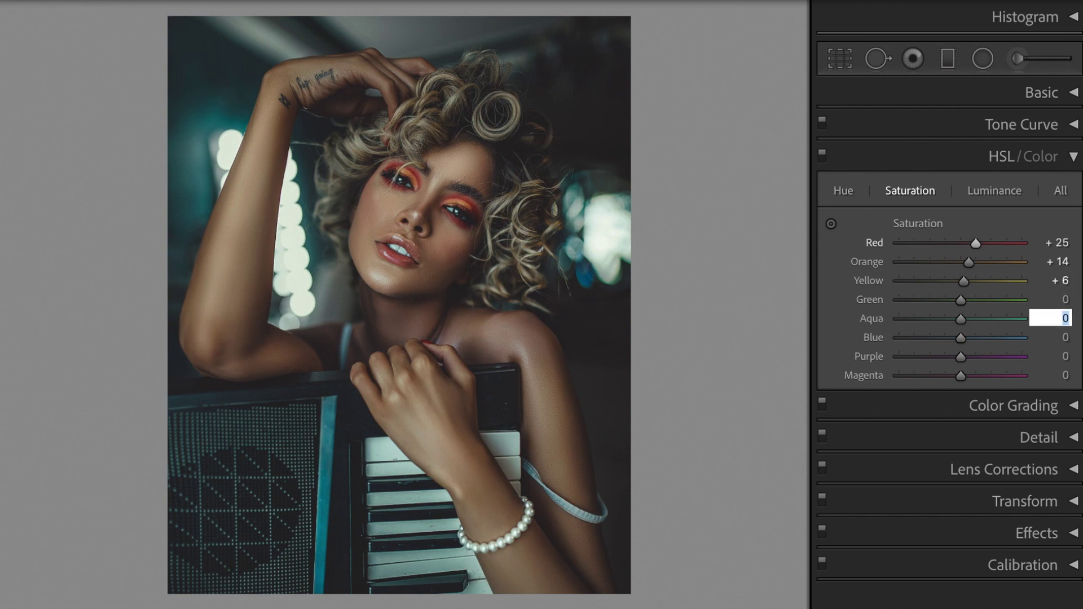
pyautogui.write('-3')
pyautogui.press('Tab')
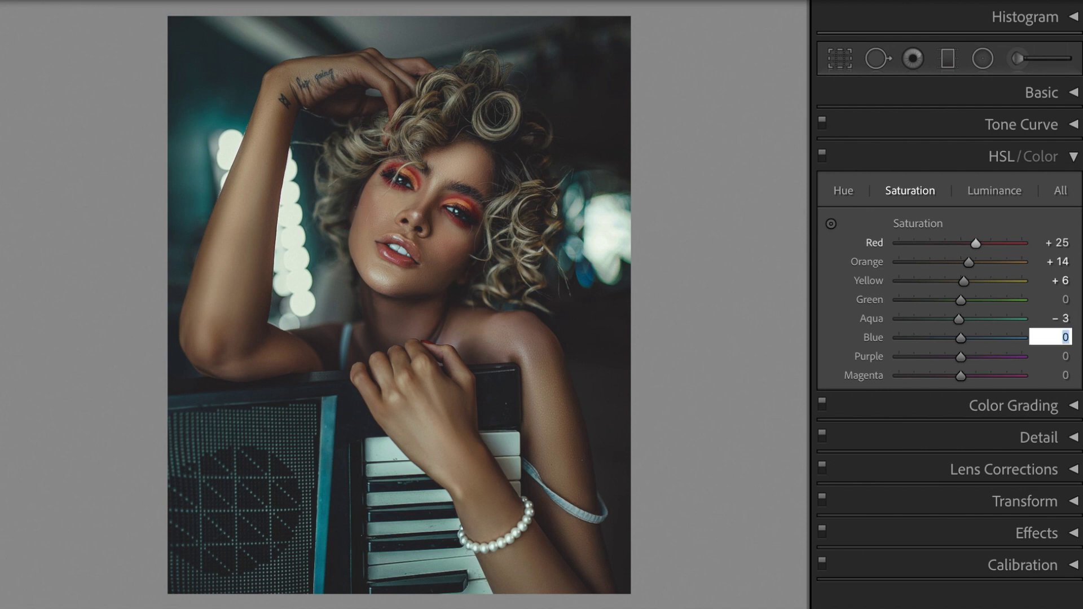
pyautogui.write('-62')
pyautogui.press('Tab')
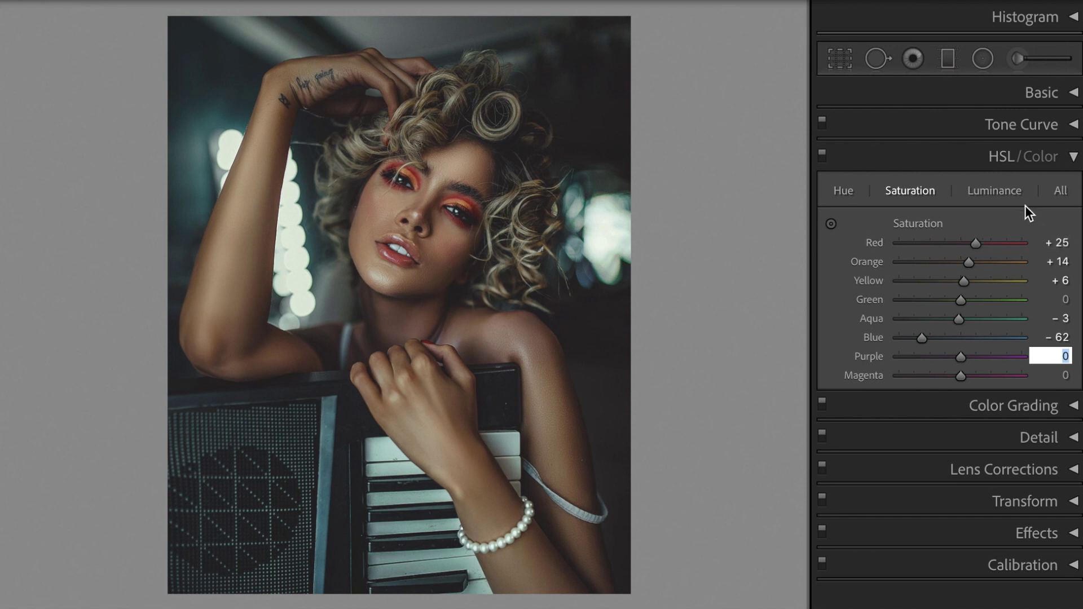
pyautogui.click(1010, 195)
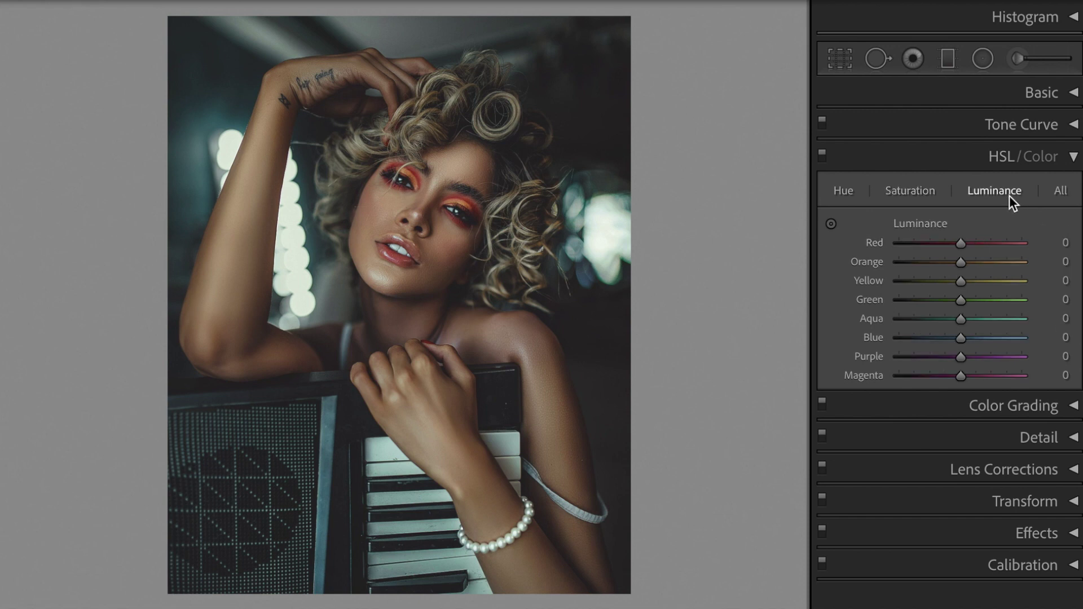
# Set Red luminance to +42 and Orange luminance to +20.
pyautogui.click(1041, 243)
pyautogui.press('BackSpace')
pyautogui.write('42')
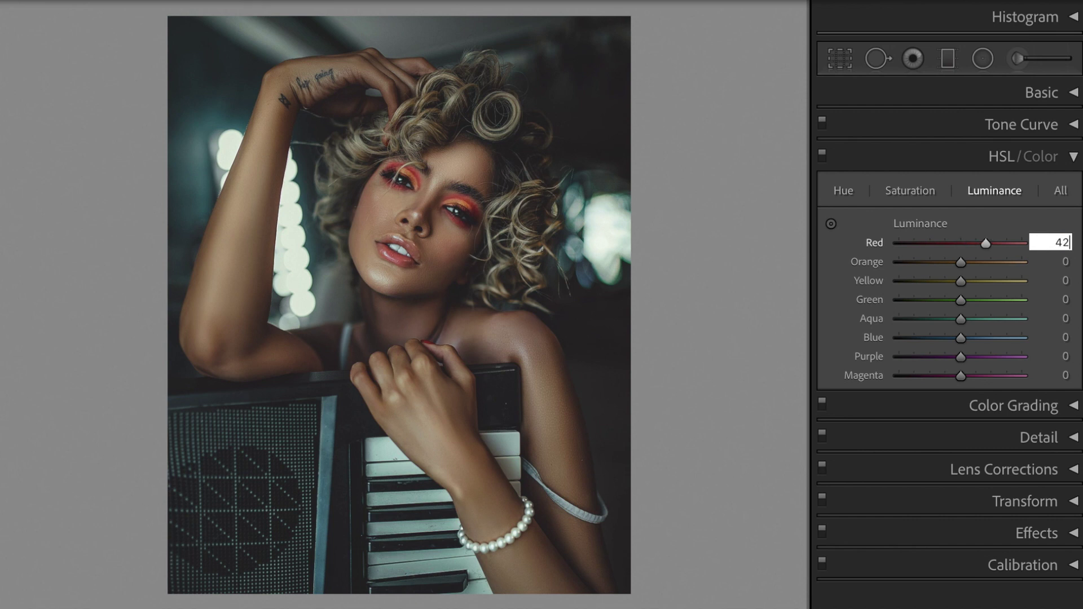
pyautogui.press('Tab')
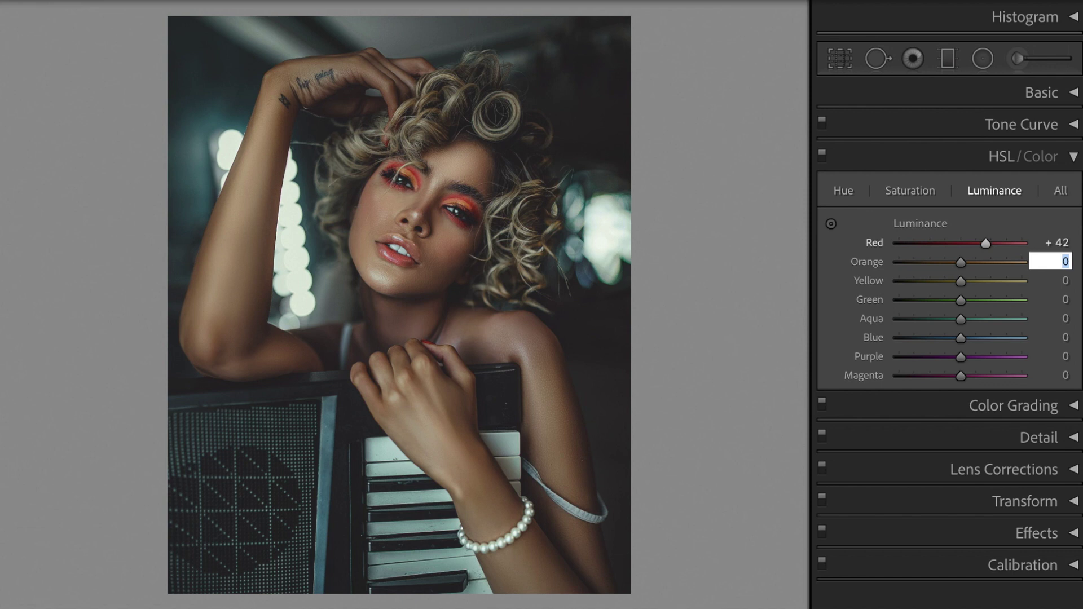
pyautogui.write('20')
pyautogui.press('Tab')
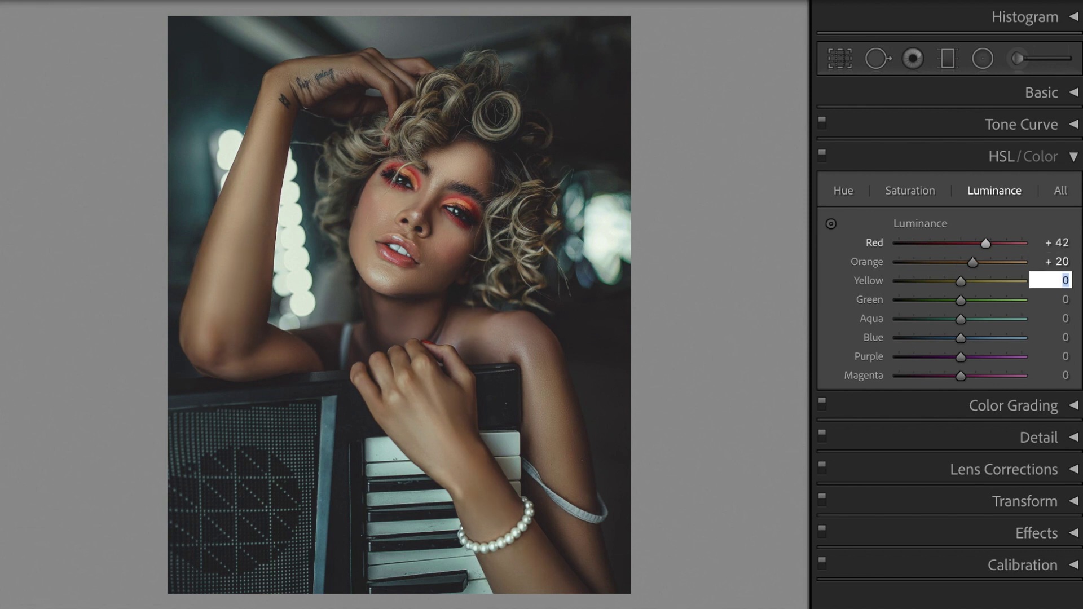
# Set Yellow luminance +25, Aqua +9 and Blue +6, then collapse HSL/Color.
pyautogui.write('25')
pyautogui.press('Tab')
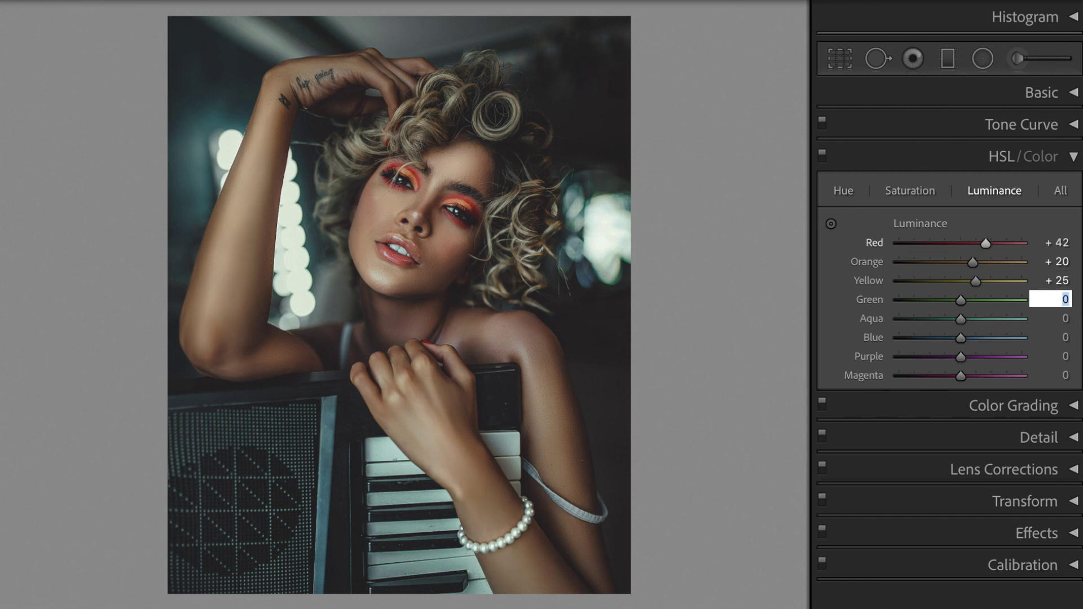
pyautogui.press('Tab')
pyautogui.write('9')
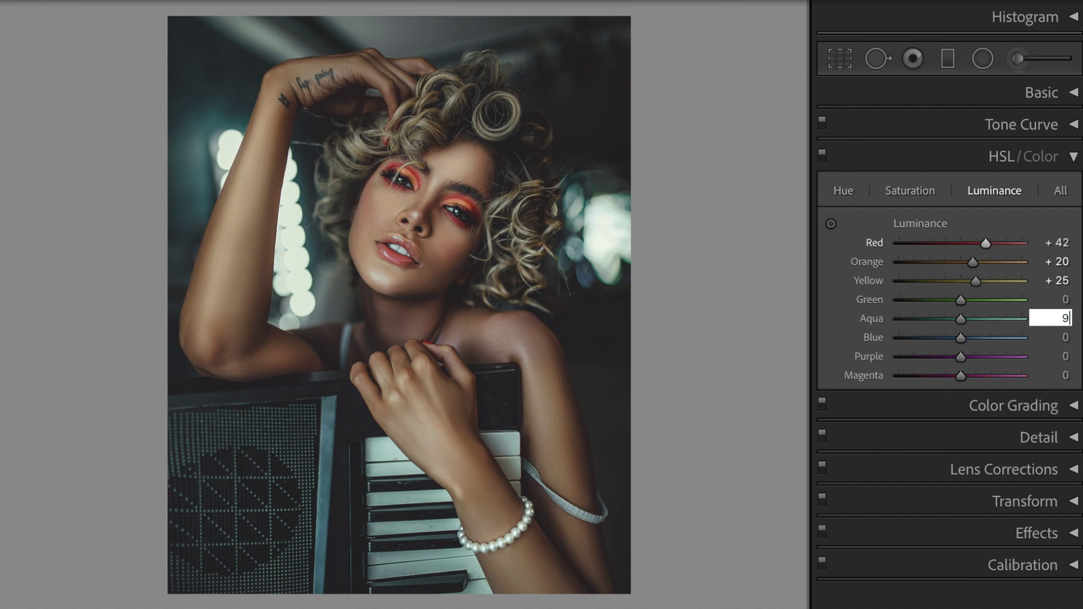
pyautogui.press('Tab')
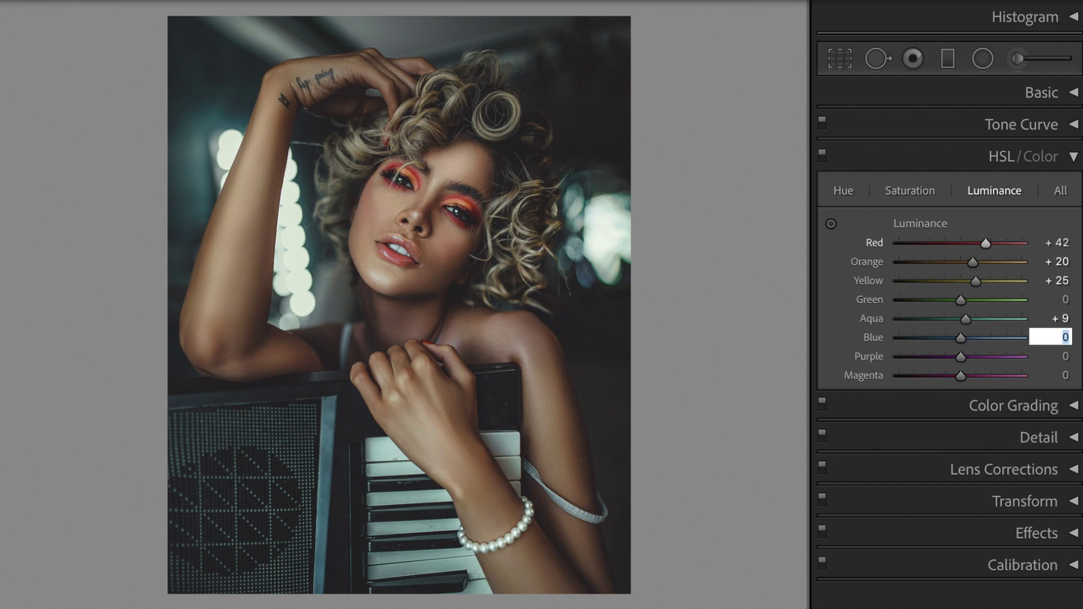
pyautogui.write('6')
pyautogui.press('Tab')
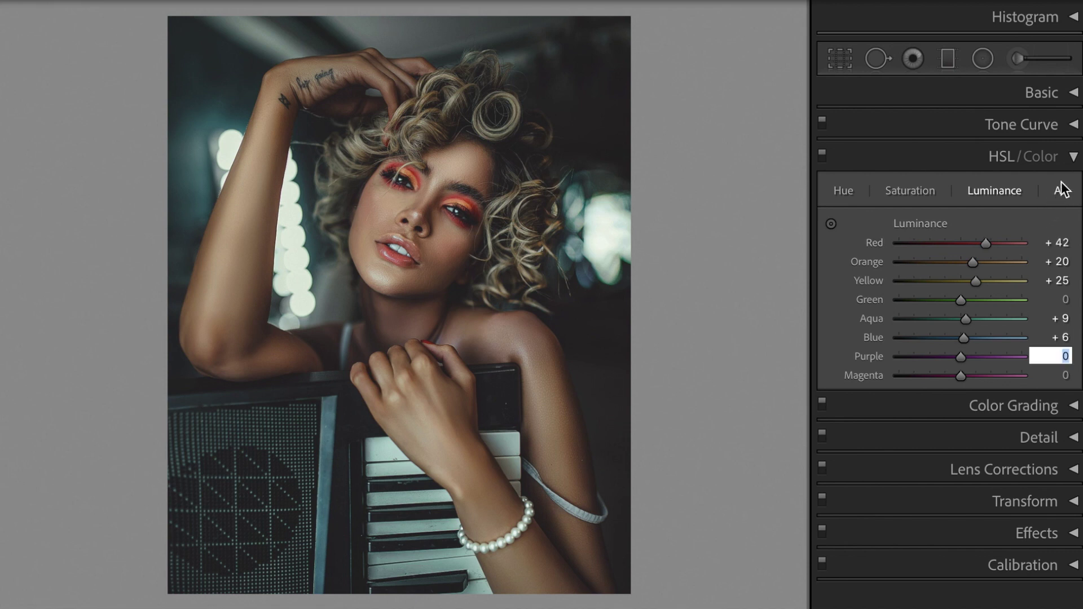
pyautogui.press('Return')
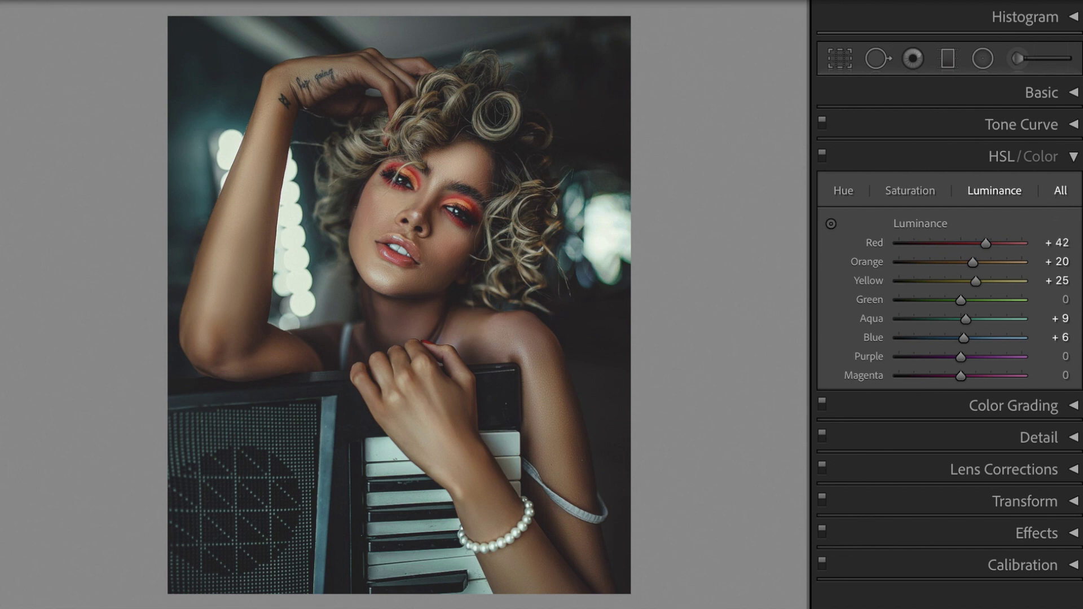
pyautogui.click(1075, 159)
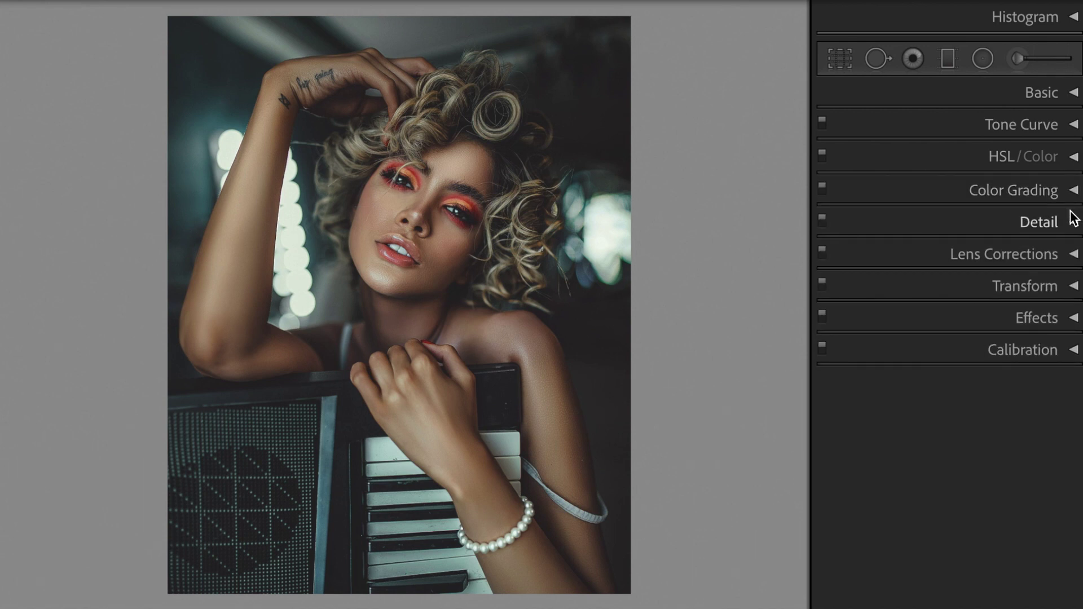
# Glance at Lens Corrections, then expand the Effects panel with vignetting and grain.
pyautogui.click(1075, 255)
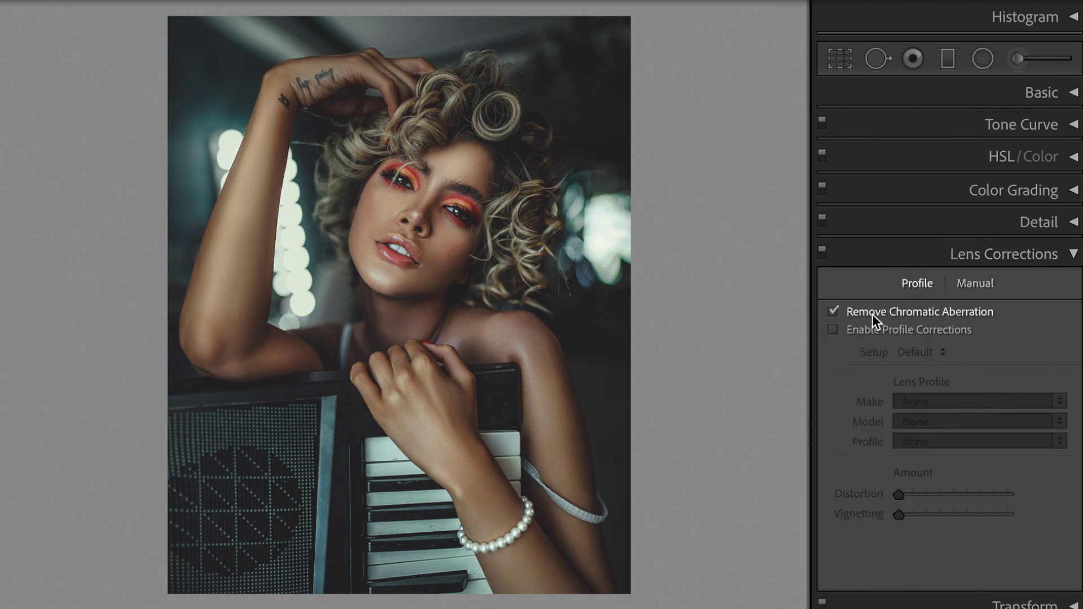
pyautogui.click(1075, 255)
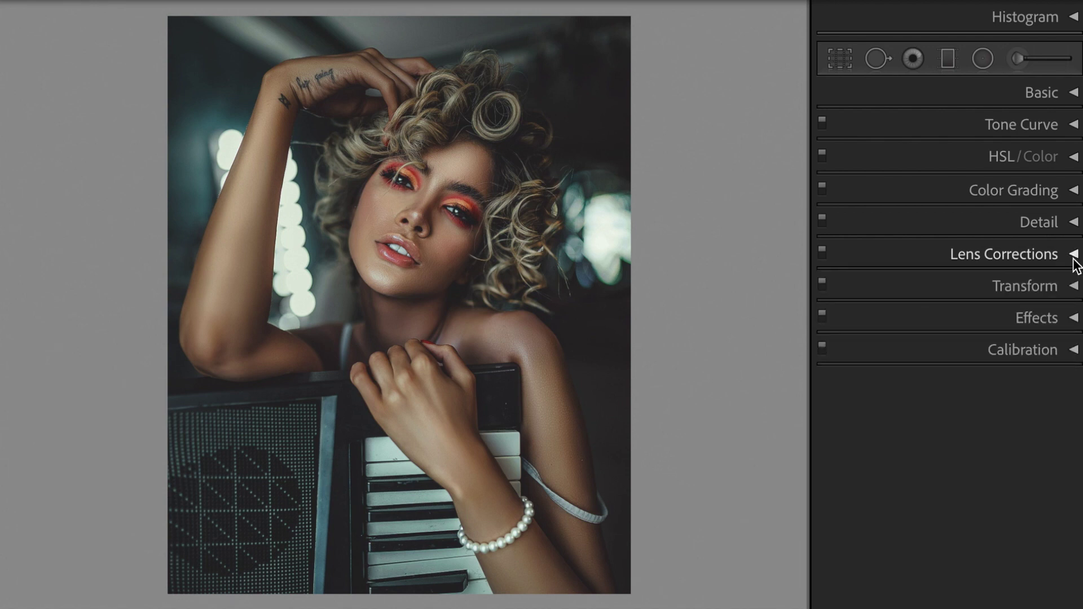
pyautogui.click(1075, 319)
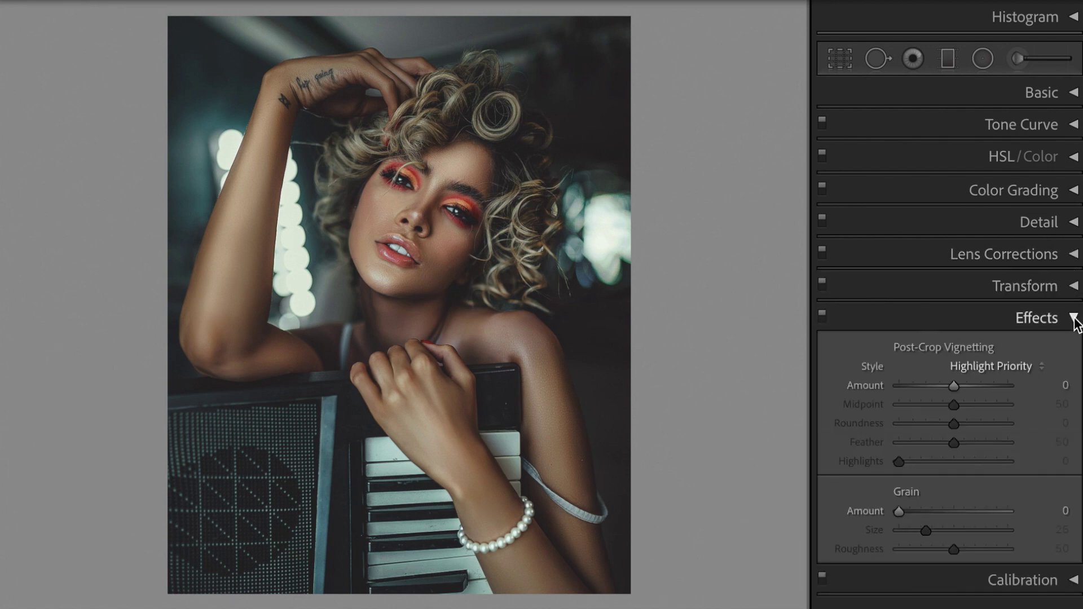
# Set the post-crop vignette to Amount -36, Midpoint 46, Roundness +100, Feather 57, then collapse Effects.
pyautogui.click(1042, 387)
pyautogui.write('-36')
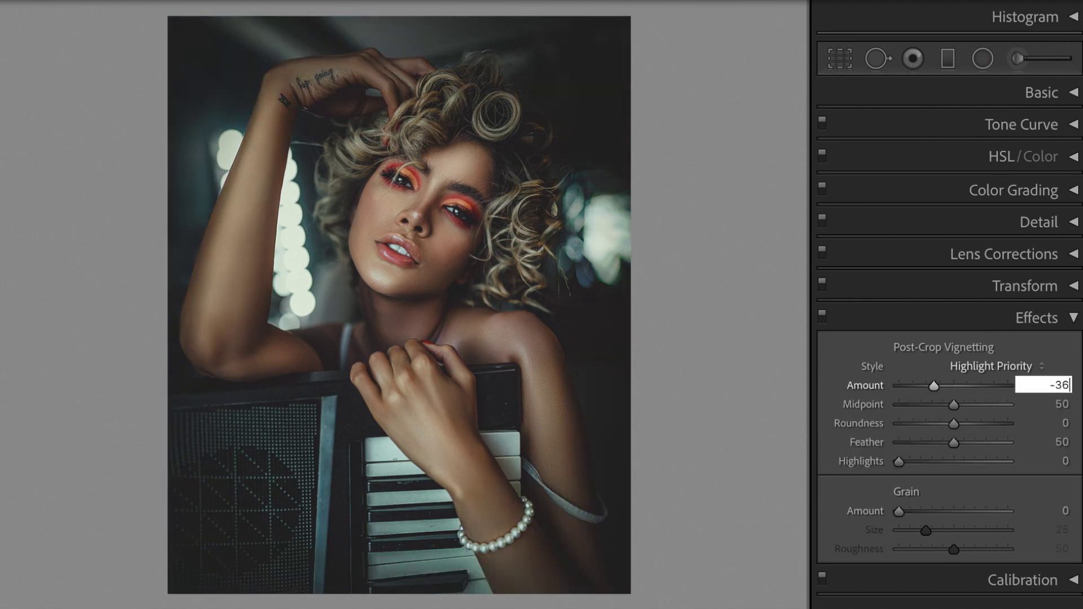
pyautogui.press('Tab')
pyautogui.write('46')
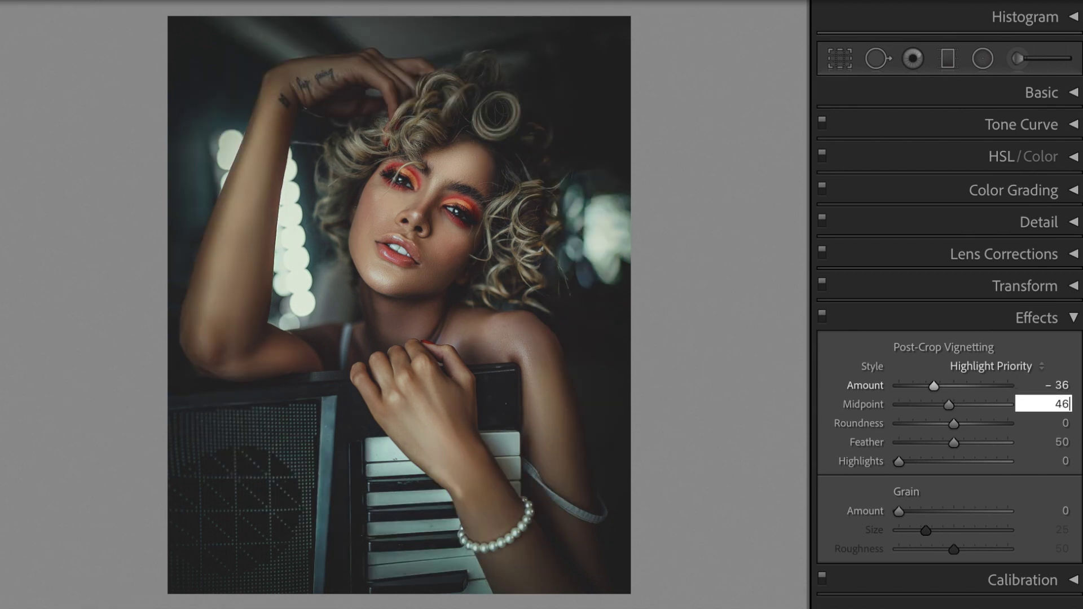
pyautogui.press('Tab')
pyautogui.write('100')
pyautogui.press('Return')
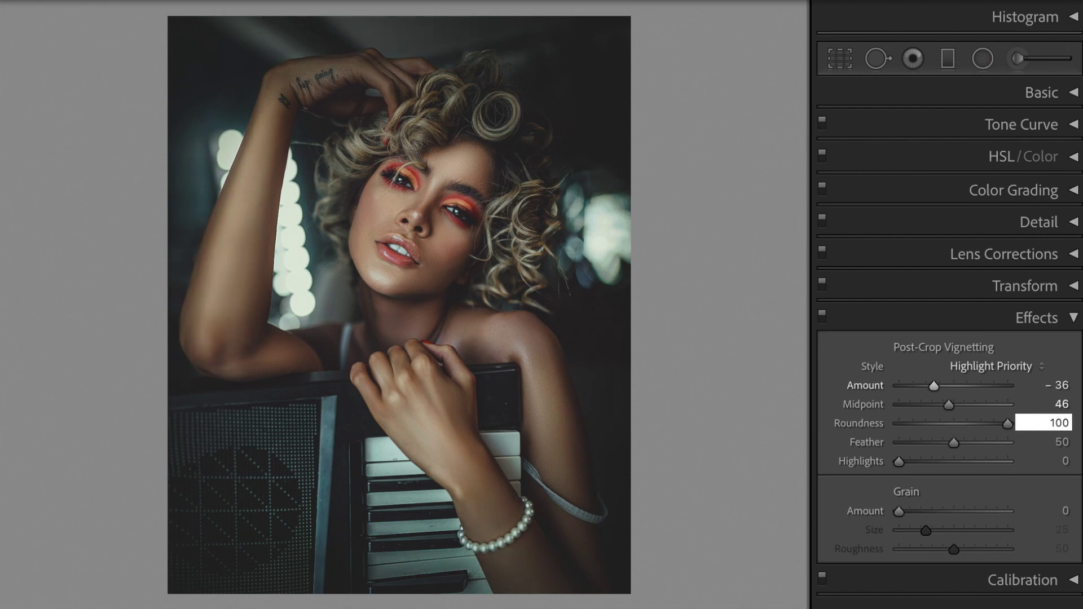
pyautogui.press('Tab')
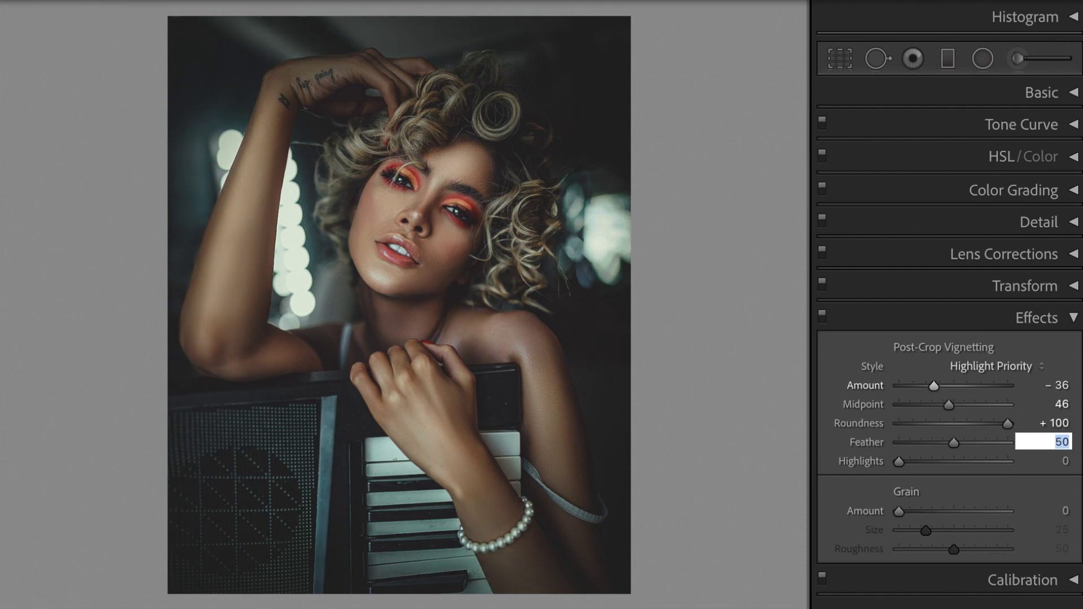
pyautogui.write('57')
pyautogui.press('Return')
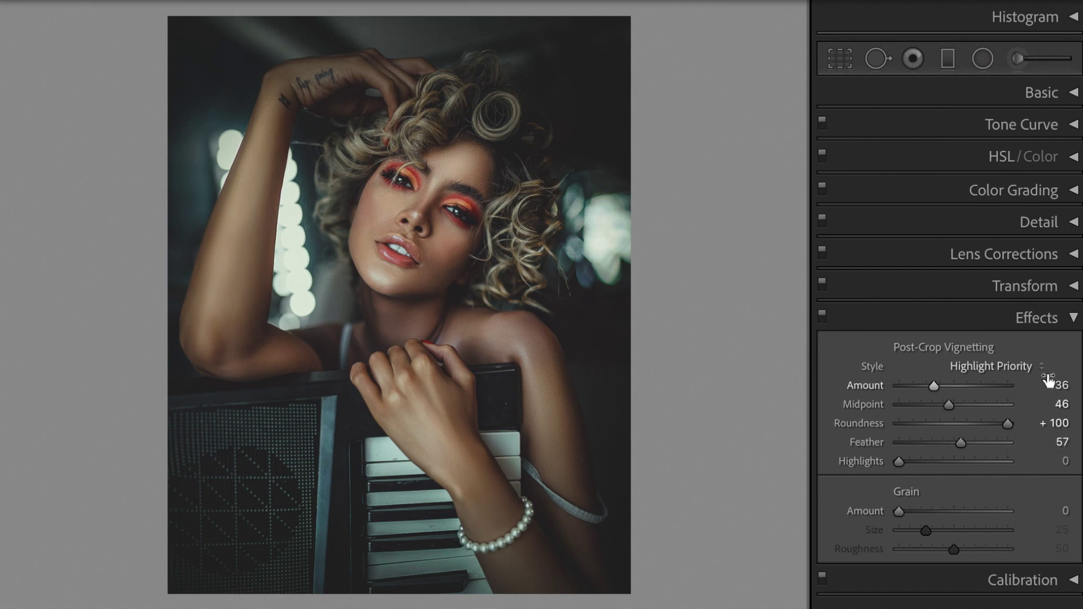
pyautogui.click(1072, 324)
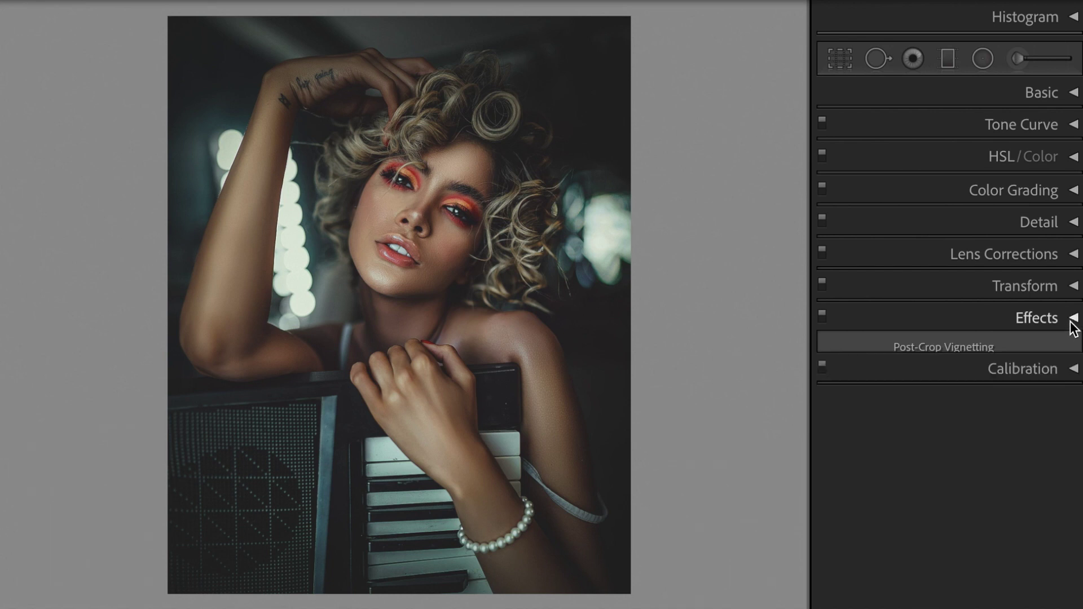
# Set Calibration Shadows Tint +10, Blue Primary Hue -75 and Saturation +75, then collapse Calibration.
pyautogui.click(1074, 350)
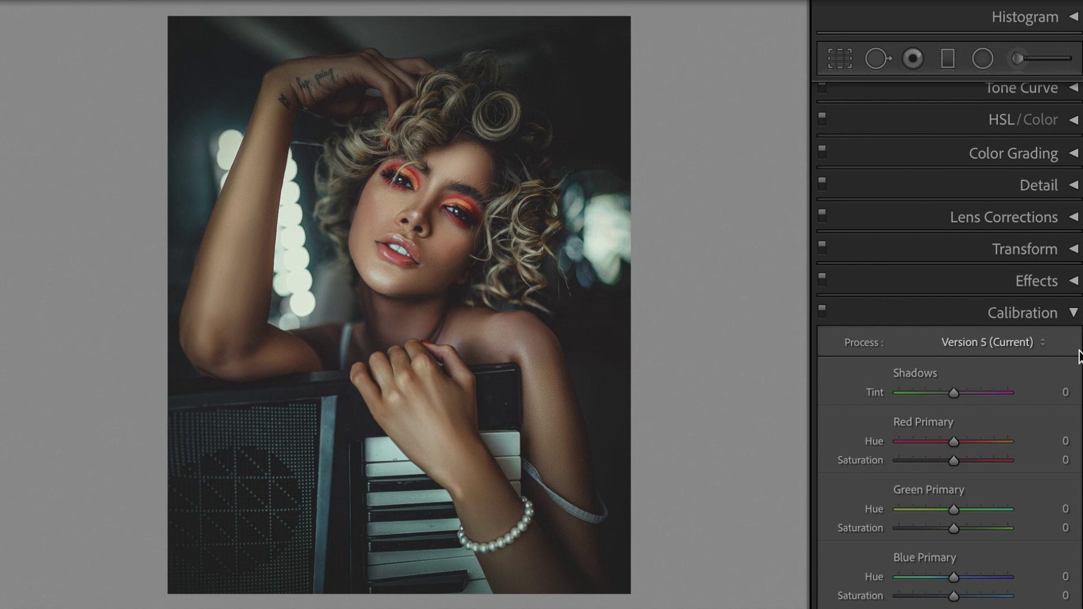
pyautogui.click(1041, 398)
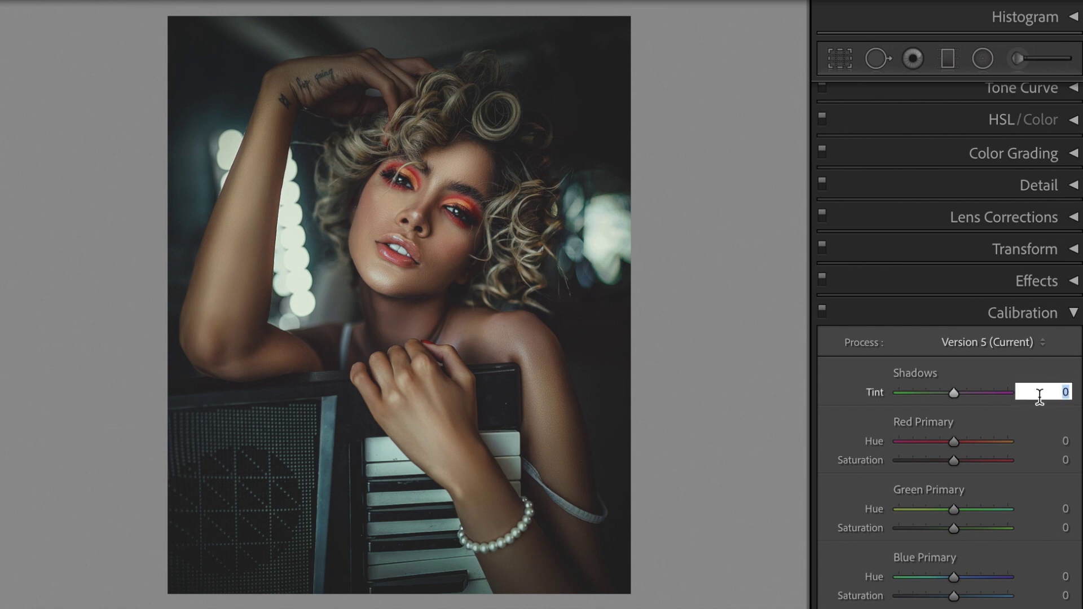
pyautogui.write('10')
pyautogui.press('Return')
pyautogui.press('Tab')
pyautogui.press('Tab')
pyautogui.press('Tab')
pyautogui.press('Tab')
pyautogui.press('Tab')
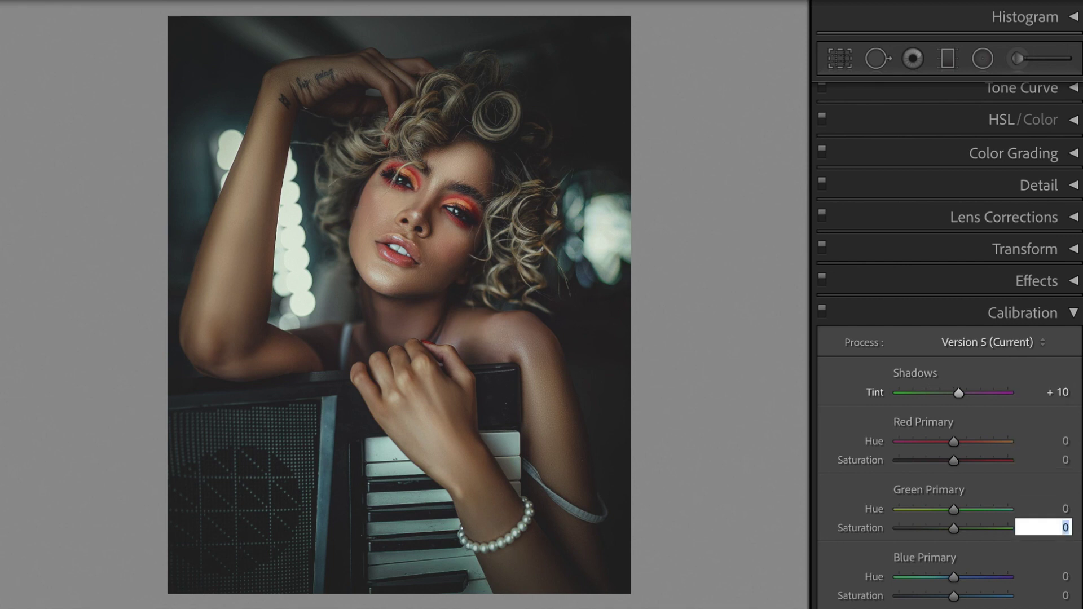
pyautogui.write('-')
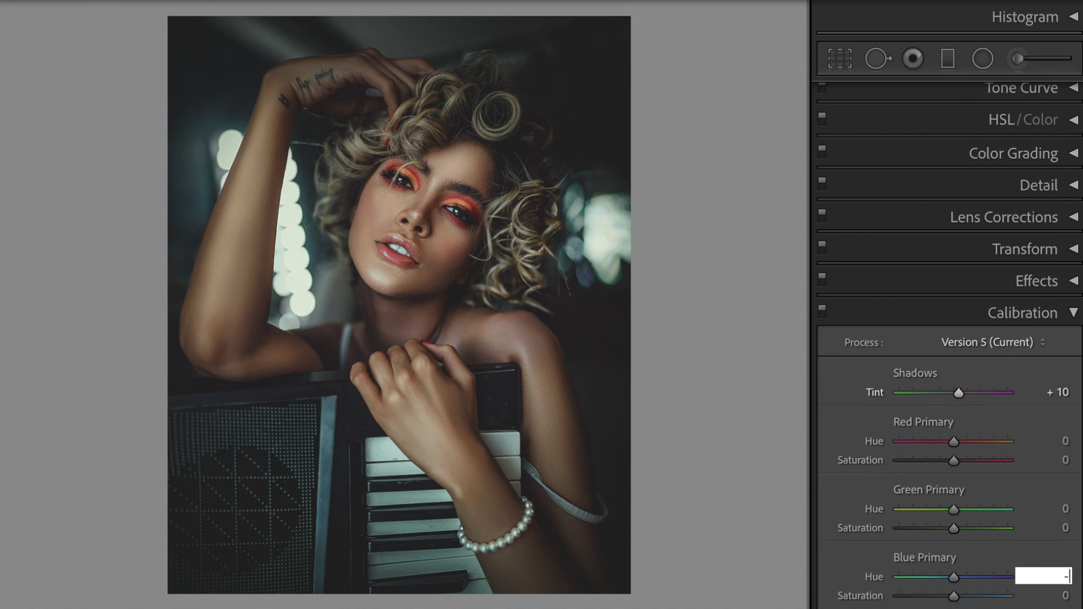
pyautogui.write('75')
pyautogui.press('Tab')
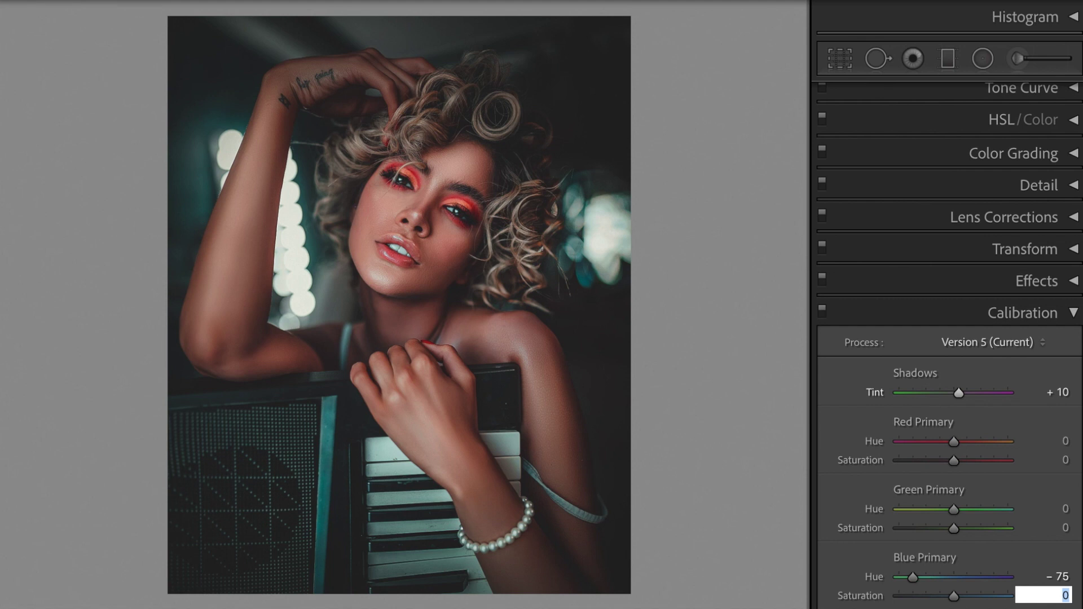
pyautogui.write('75')
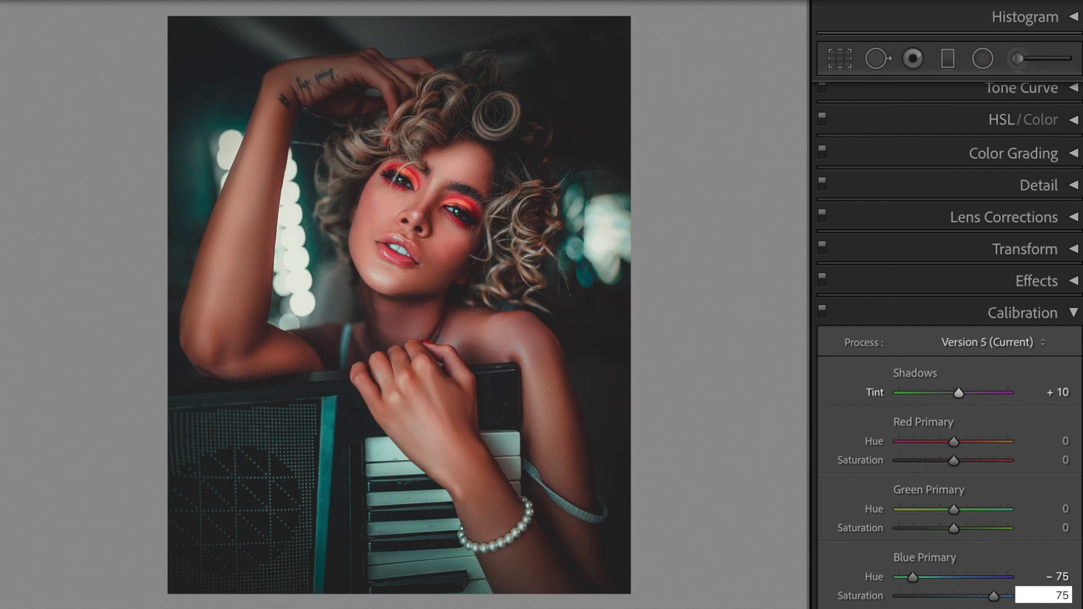
pyautogui.press('Return')
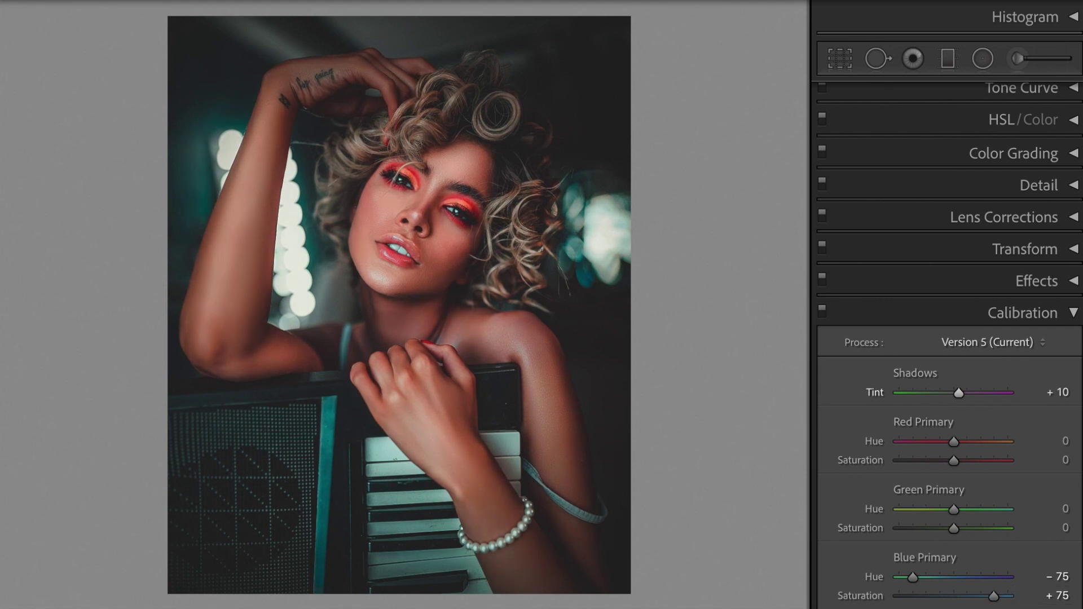
pyautogui.click(1074, 314)
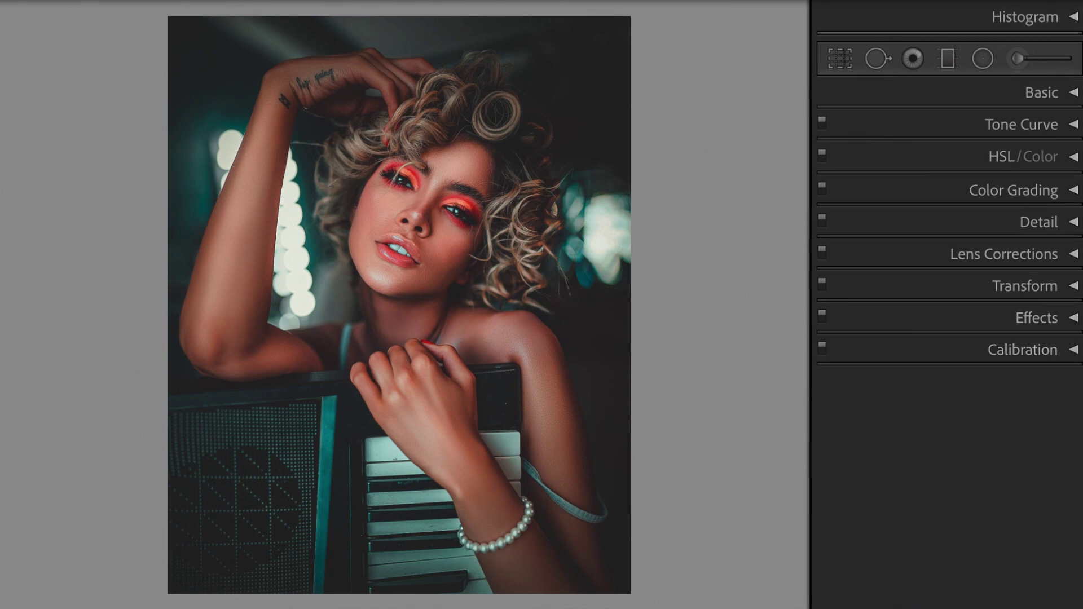
pyautogui.press('y')
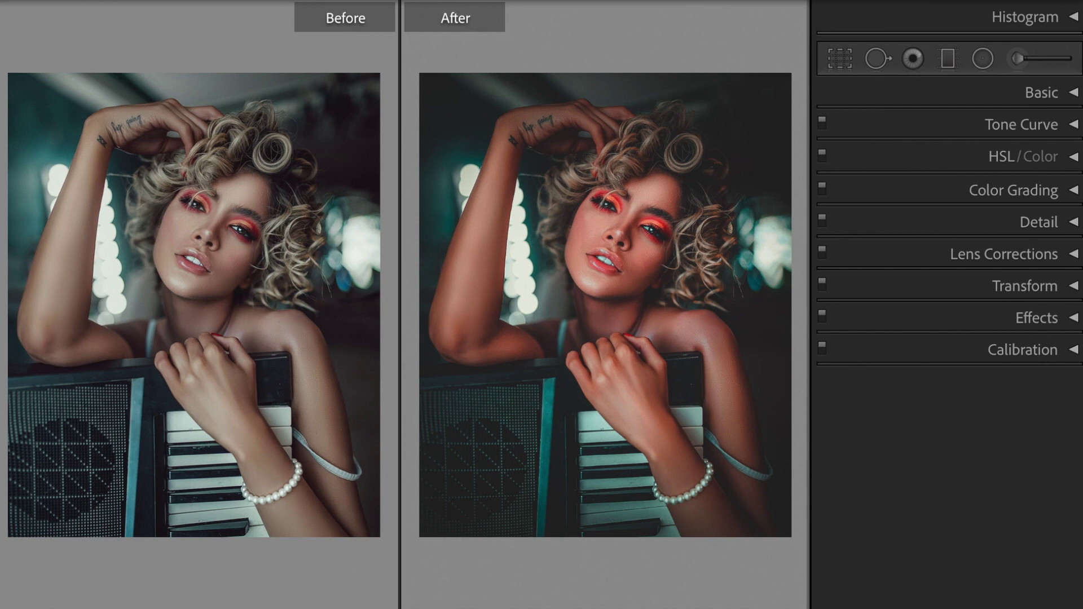
pyautogui.press('y')
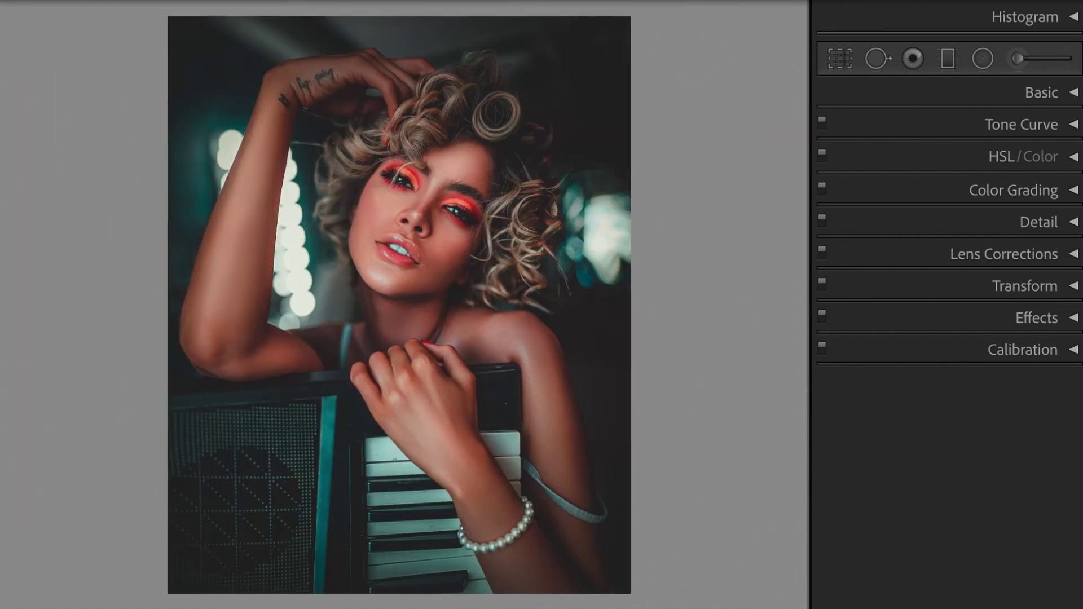